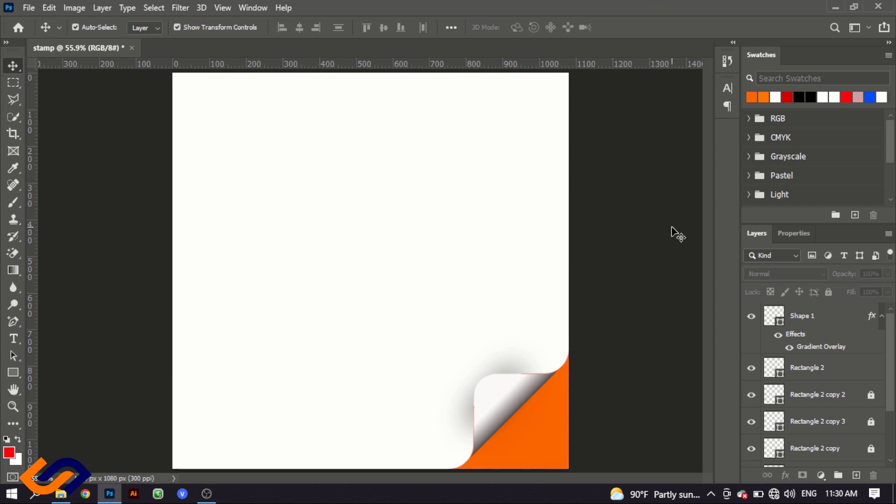
- Create a new 1080 × 1080 px, 300 ppi blank document named 'paper'
click(29, 8)
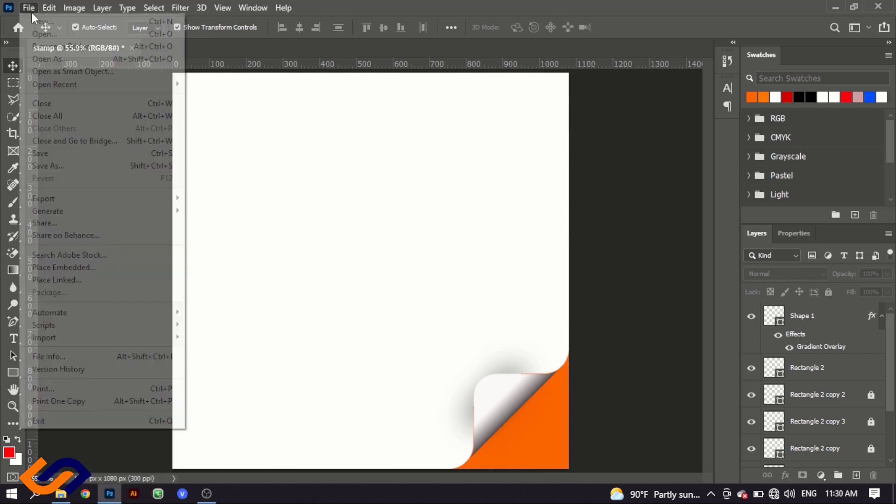
click(34, 22)
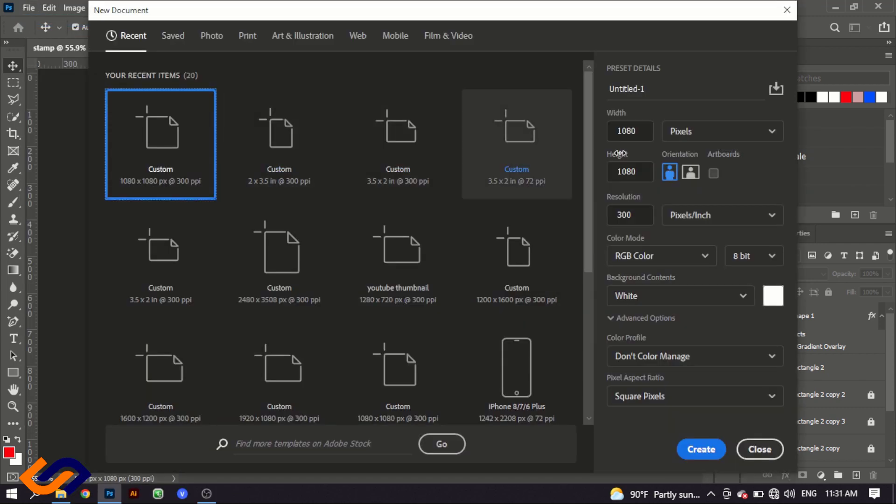
double_click(667, 86)
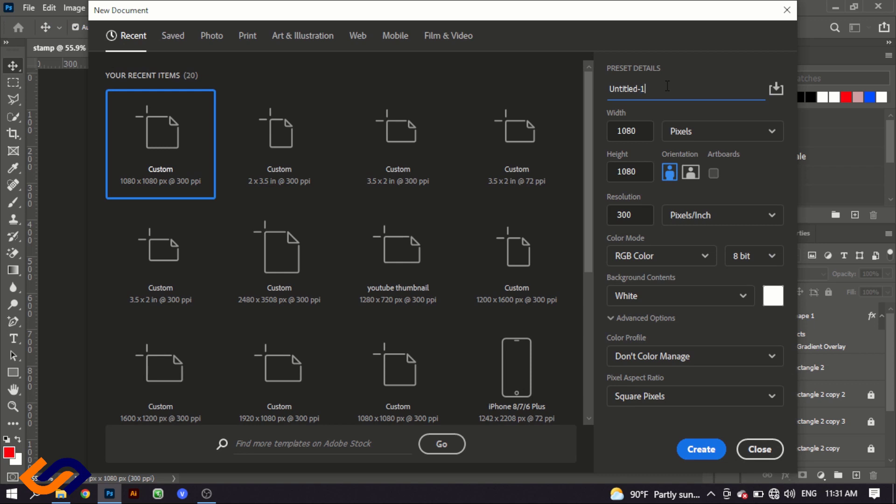
key(ctrl+a)
key(BackSpace)
text(b)
key(BackSpace)
text(paper)
click(702, 451)
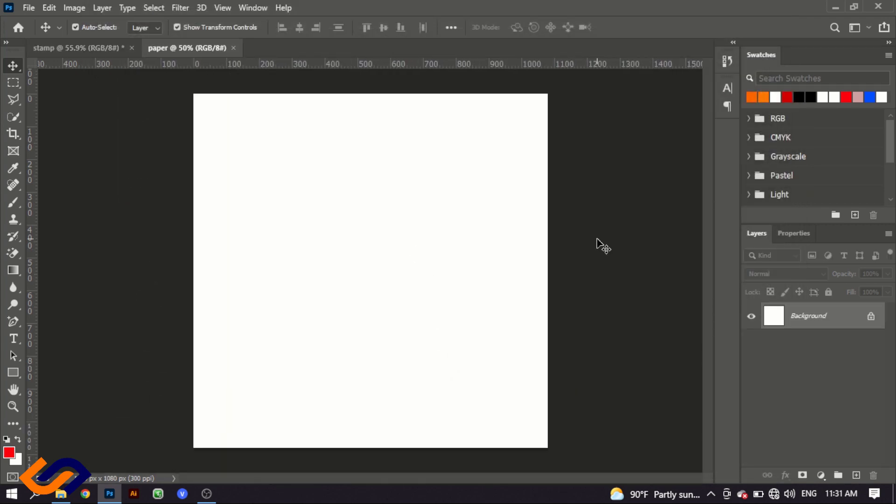
- Draw a 316 px red square and move it into the bottom-right corner
click(13, 372)
drag(335, 224, 415, 269)
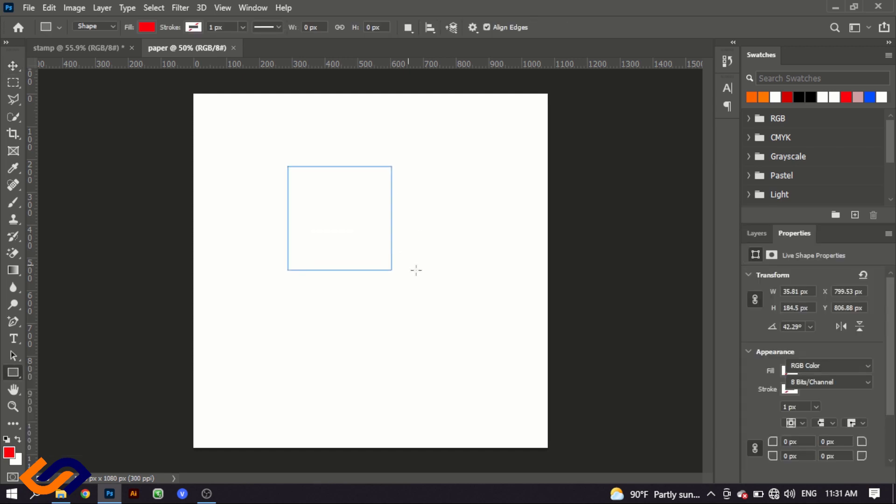
click(13, 65)
mouse_move(351, 236)
mouse_down()
mouse_move(513, 408)
mouse_move(558, 386)
mouse_up()
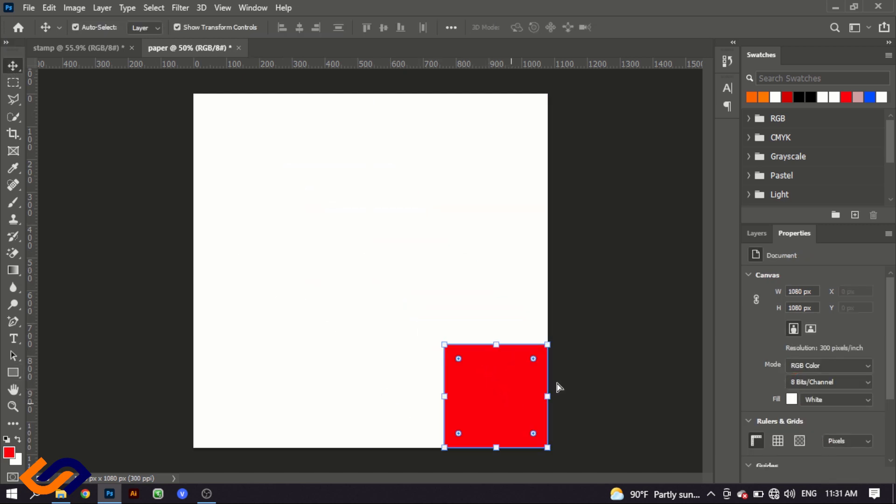
- Unlink the corner radii and round only the square's top-left corner to 90 px
click(618, 365)
click(460, 359)
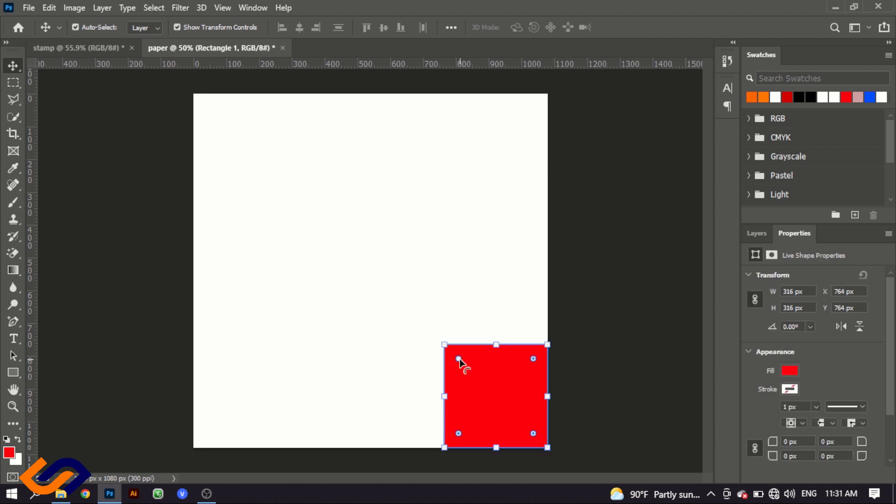
click(480, 304)
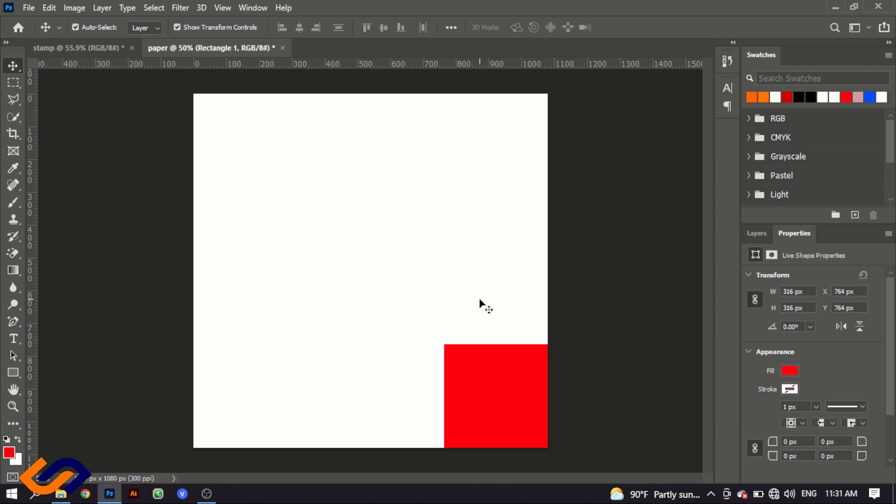
click(502, 378)
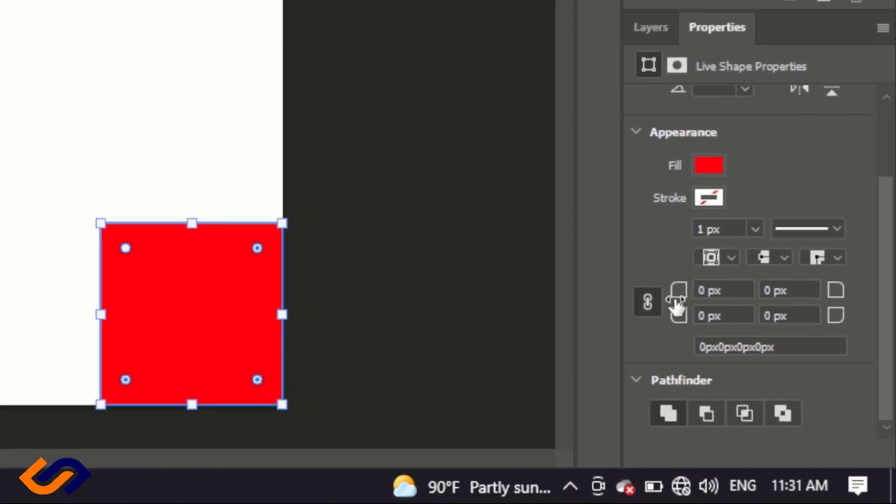
click(647, 302)
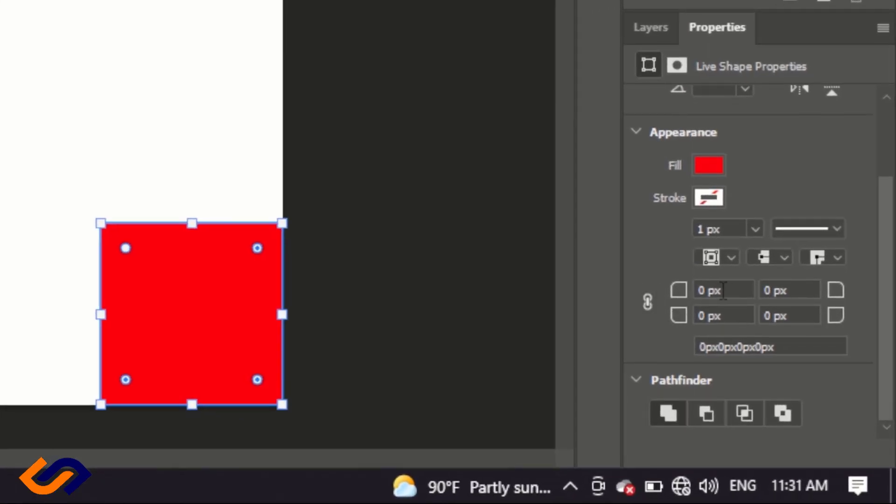
double_click(701, 291)
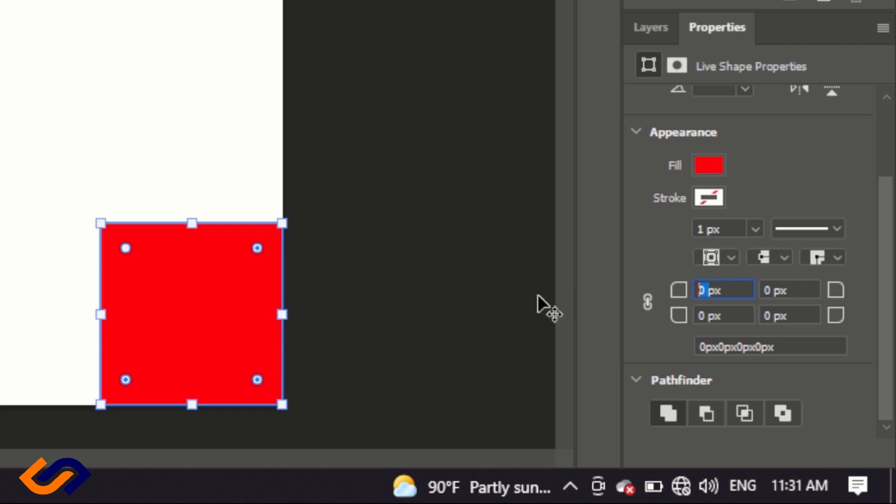
drag(126, 248, 140, 264)
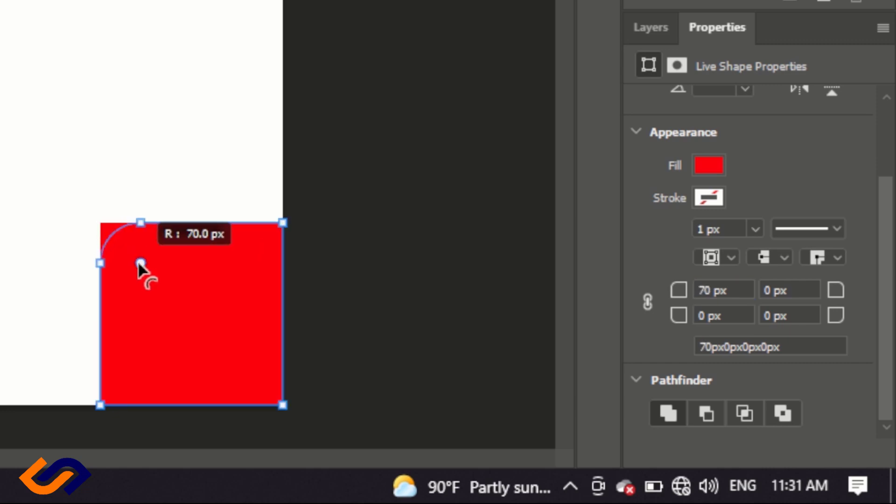
drag(140, 263, 148, 275)
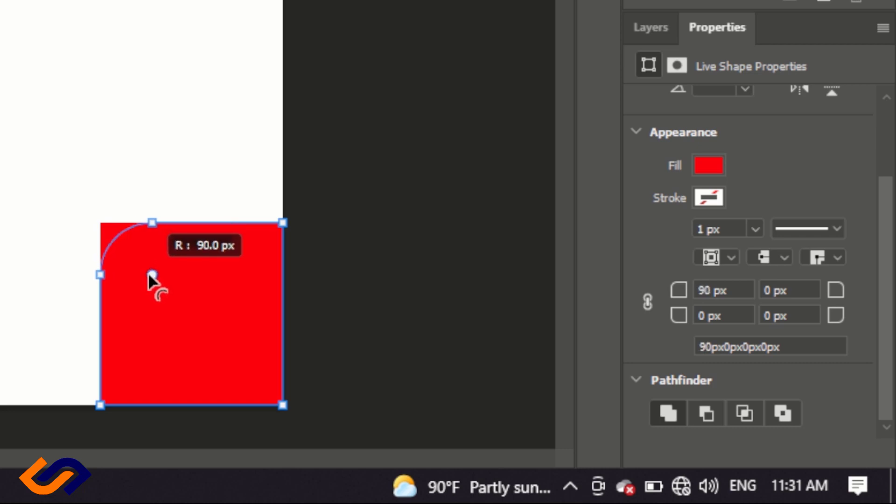
click(190, 6)
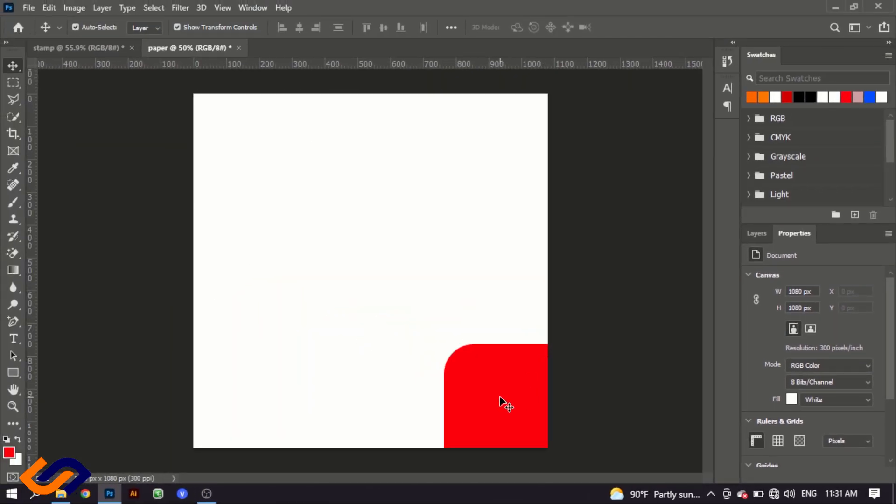
- Duplicate the rounded red square and position the copy directly above the original
click(499, 397)
key(ctrl)
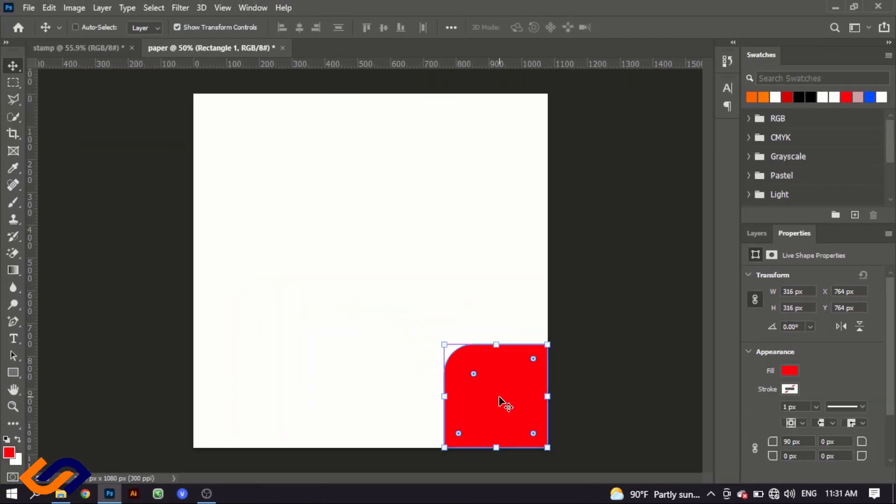
key(ctrl+j)
click(620, 334)
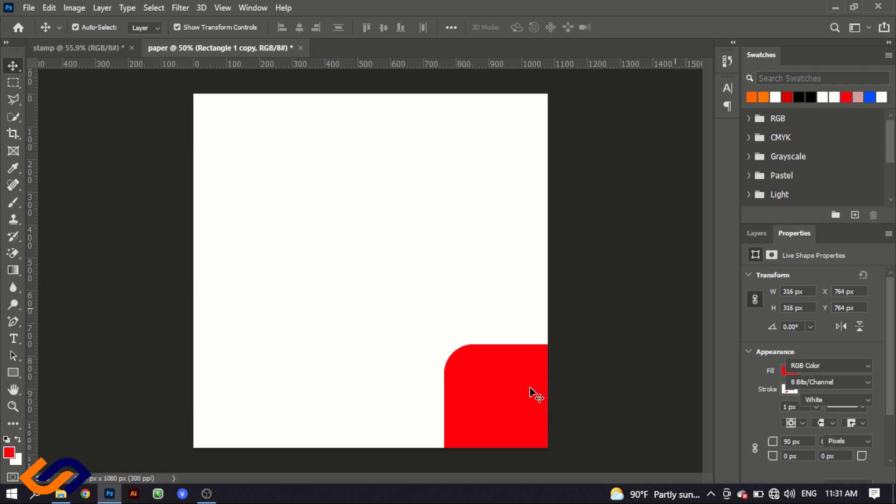
drag(506, 400, 510, 309)
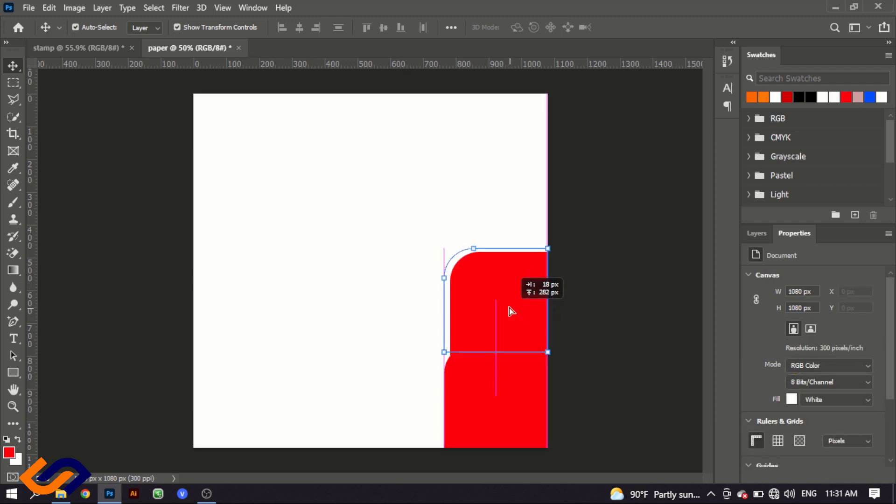
drag(508, 306, 508, 299)
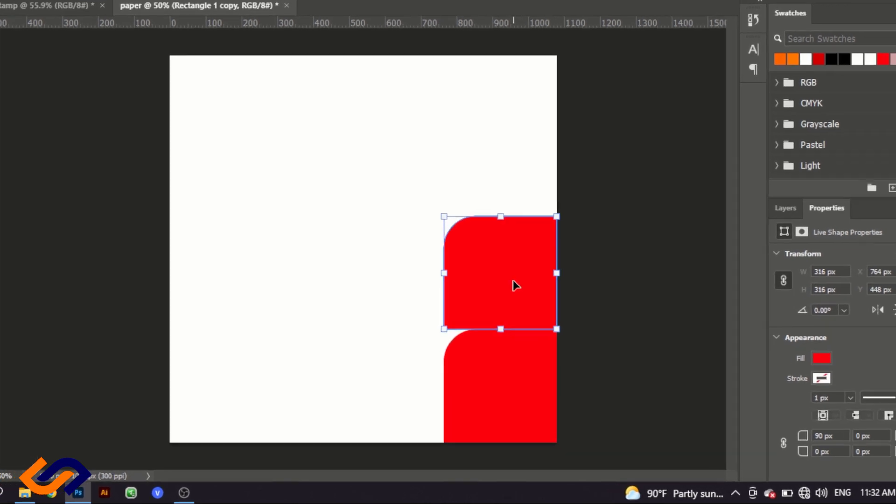
- Flip the upper copy horizontally and vertically and commit the transform
right_click(518, 208)
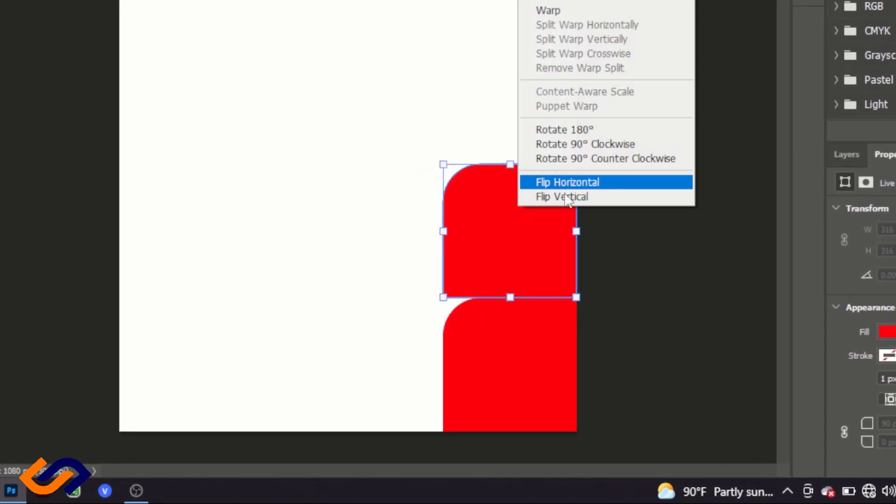
click(573, 188)
right_click(527, 207)
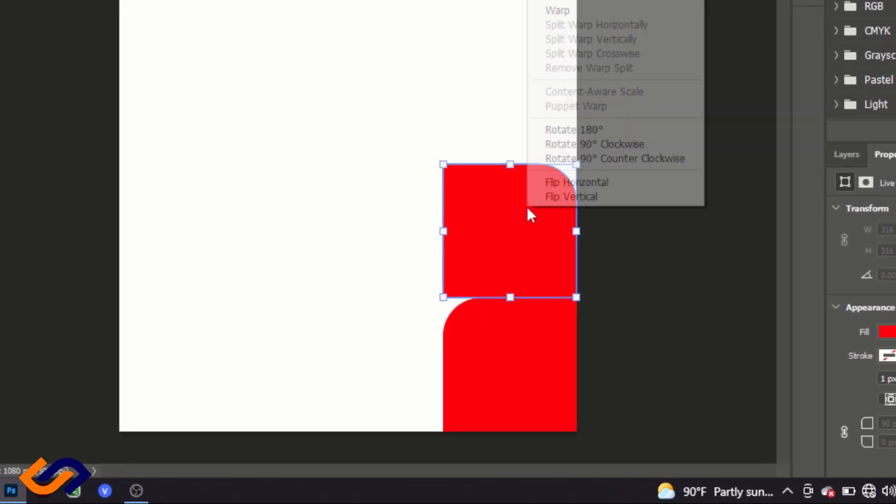
click(570, 195)
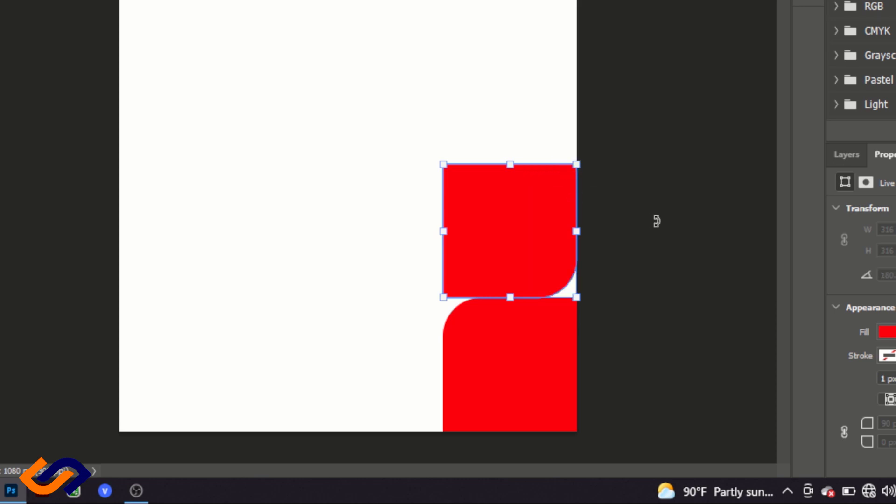
click(689, 199)
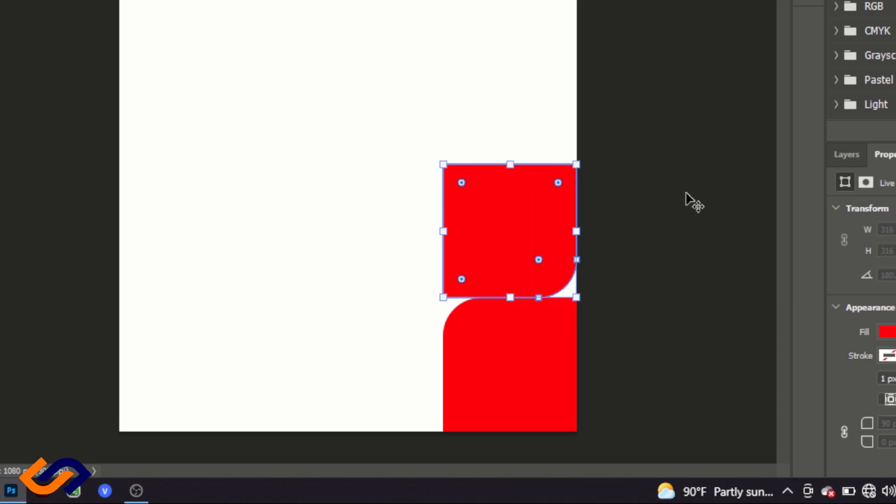
click(544, 231)
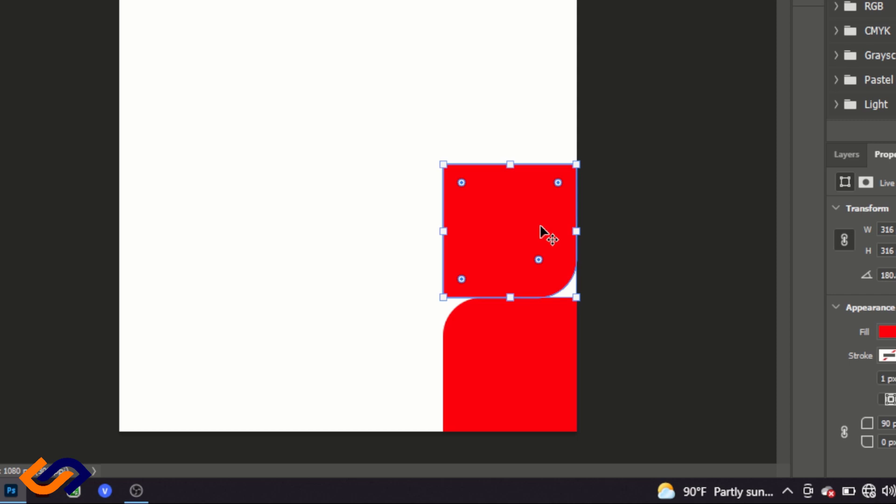
- Place another duplicate to the left of the bottom red shape
click(660, 213)
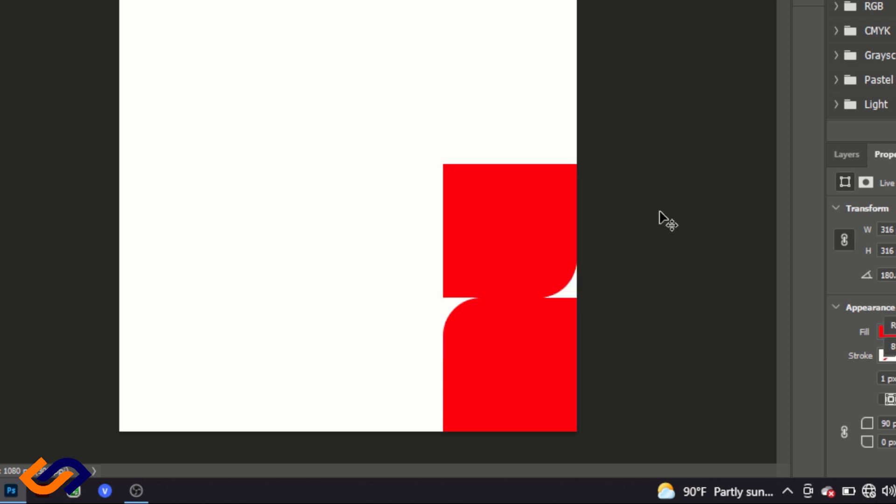
mouse_move(564, 224)
mouse_down()
mouse_move(410, 279)
mouse_move(427, 353)
mouse_up()
click(643, 327)
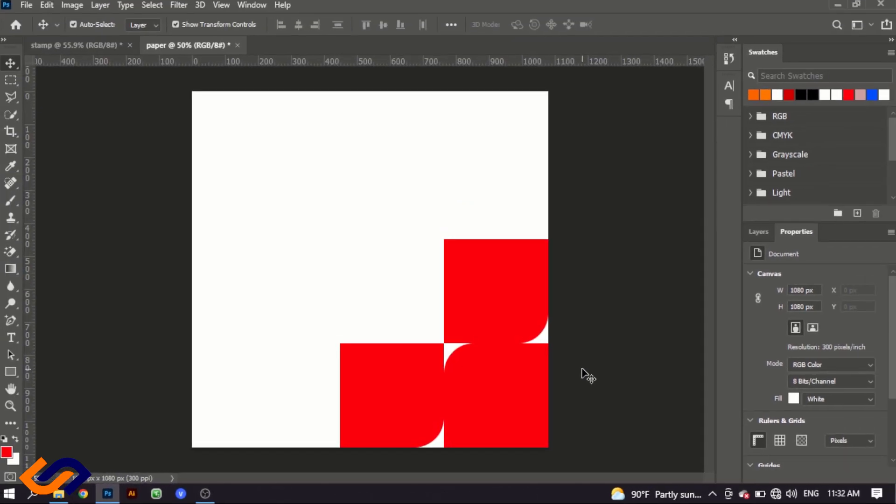
- Zoom in where the red shapes meet and pick the Pen tool in Shape mode
click(13, 405)
mouse_move(536, 374)
mouse_down()
mouse_move(541, 383)
mouse_move(540, 364)
mouse_up()
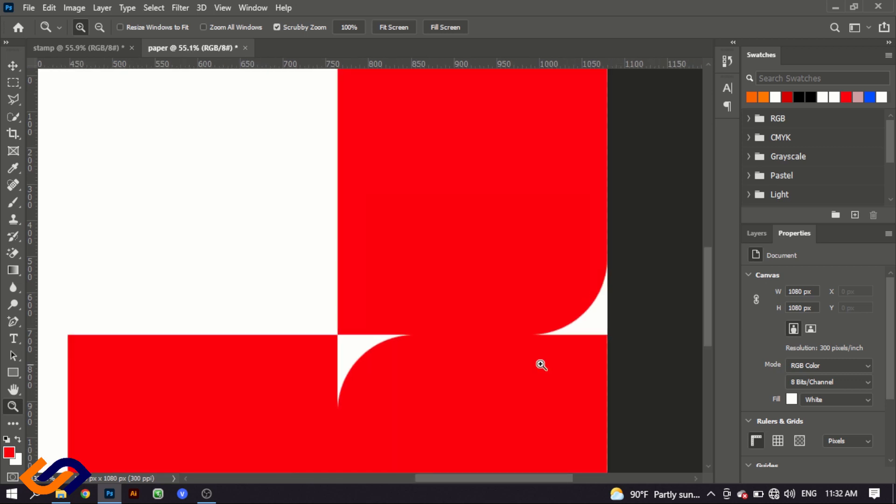
click(13, 389)
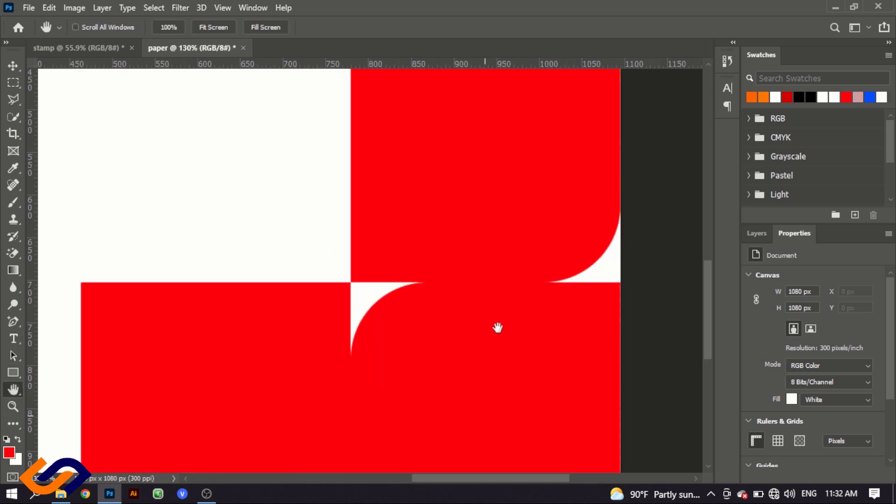
drag(496, 326, 488, 242)
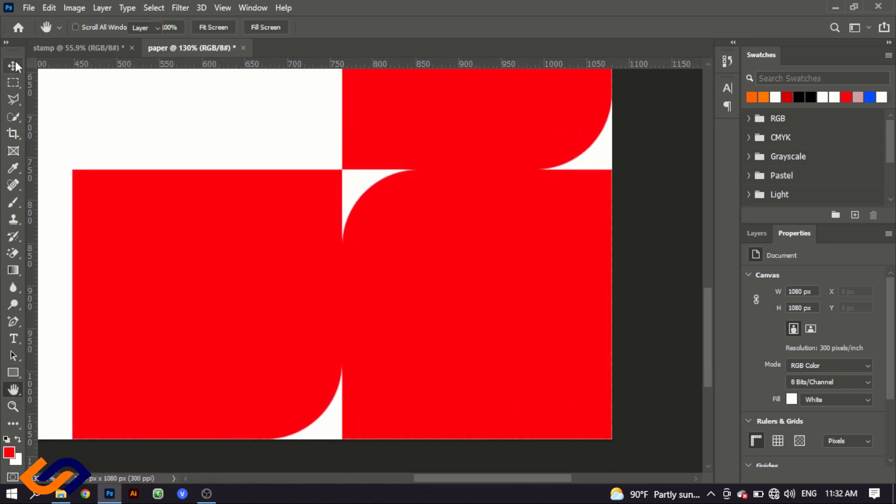
click(14, 64)
click(13, 322)
right_click(13, 322)
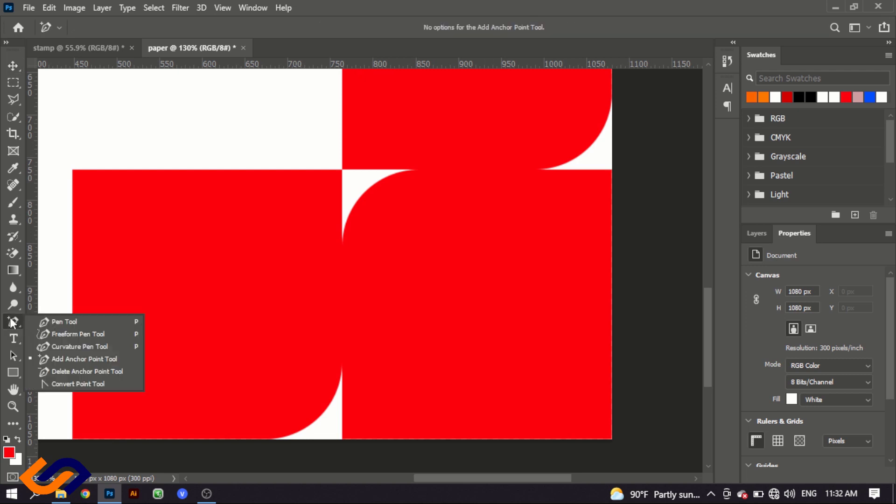
click(85, 322)
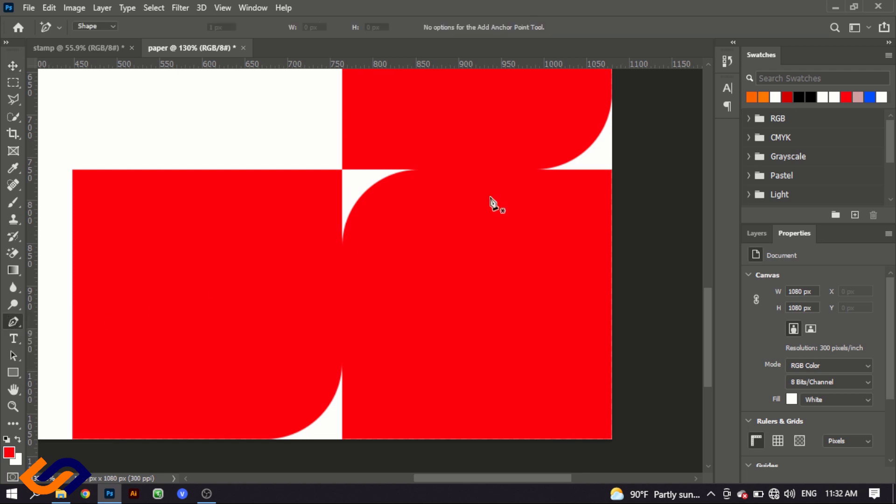
- Place curved anchor points from the top-right curve down the left edge to the bottom corner
click(602, 131)
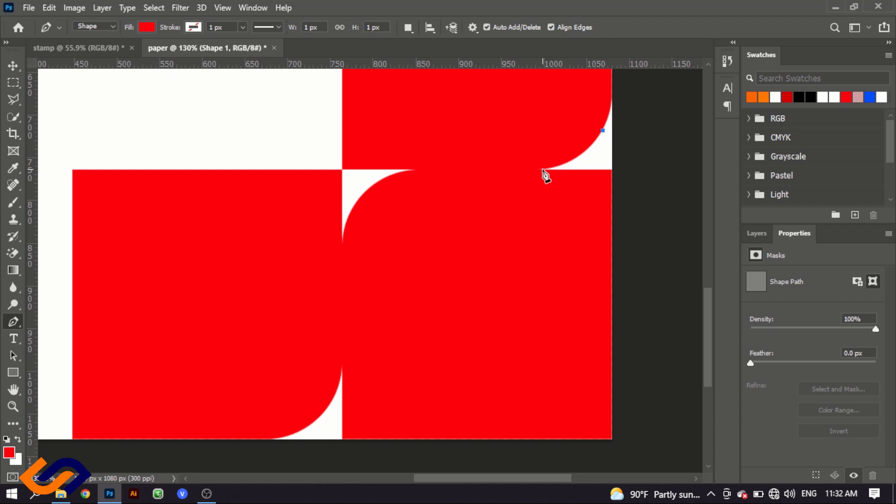
drag(543, 170, 520, 168)
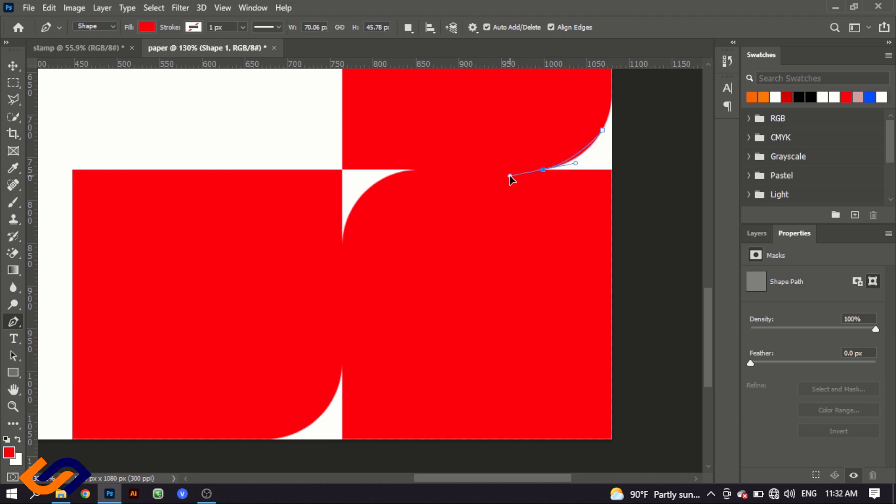
drag(521, 169, 496, 177)
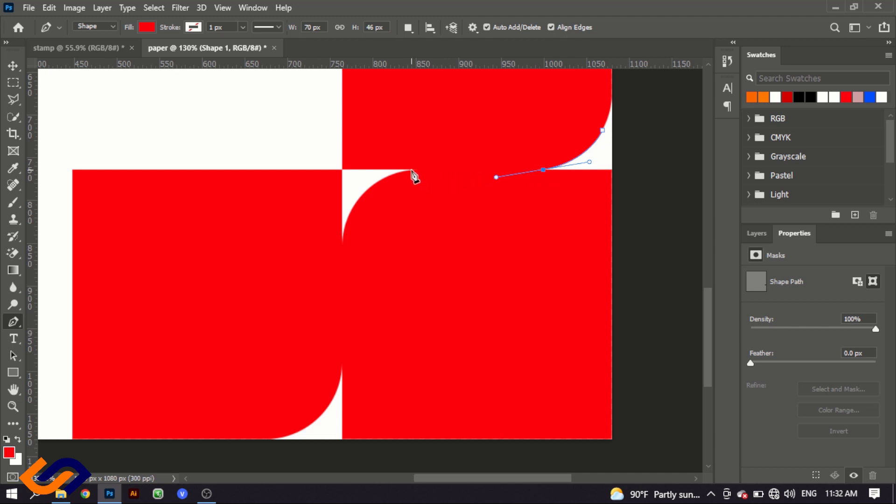
click(411, 170)
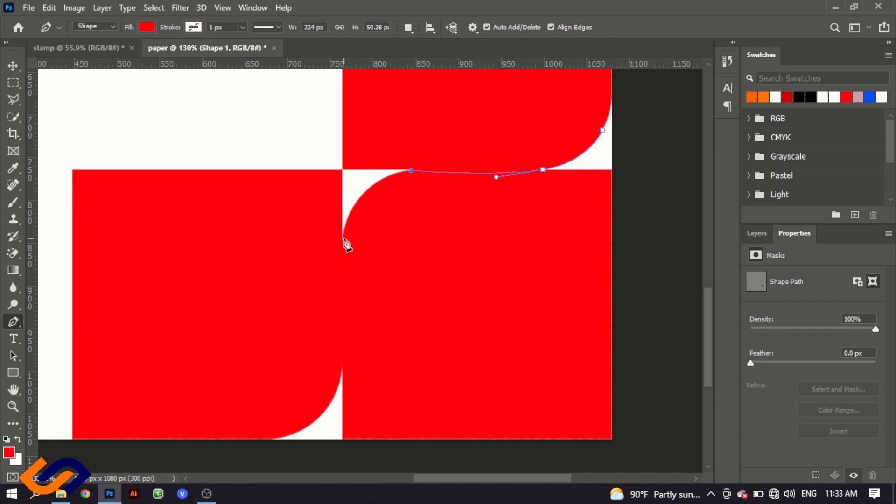
mouse_move(343, 238)
mouse_down()
mouse_move(321, 306)
mouse_move(335, 297)
mouse_up()
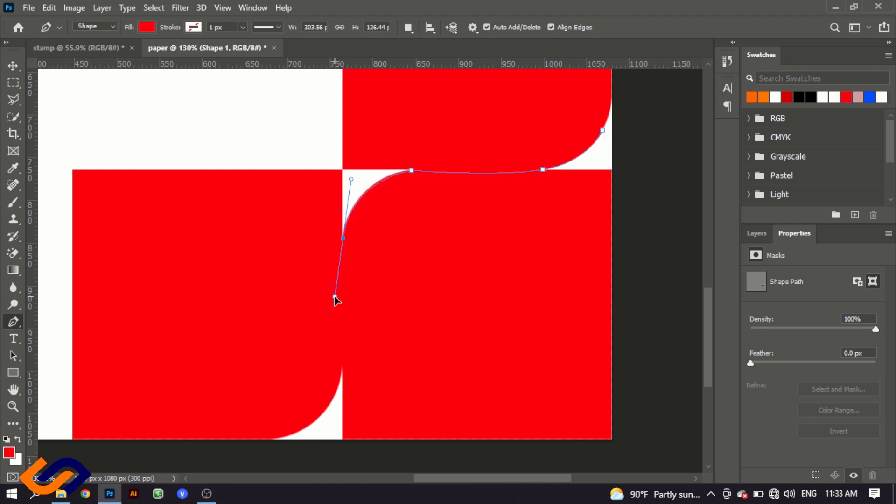
drag(334, 297, 334, 299)
click(342, 369)
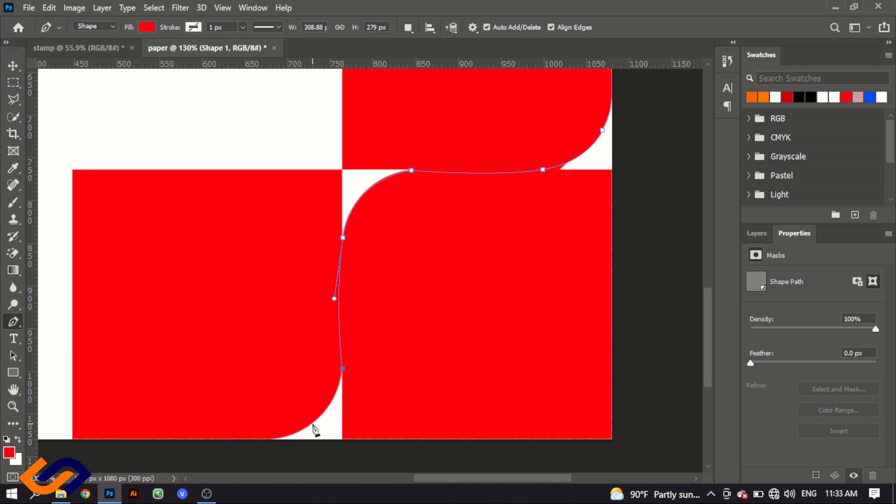
drag(312, 422, 287, 435)
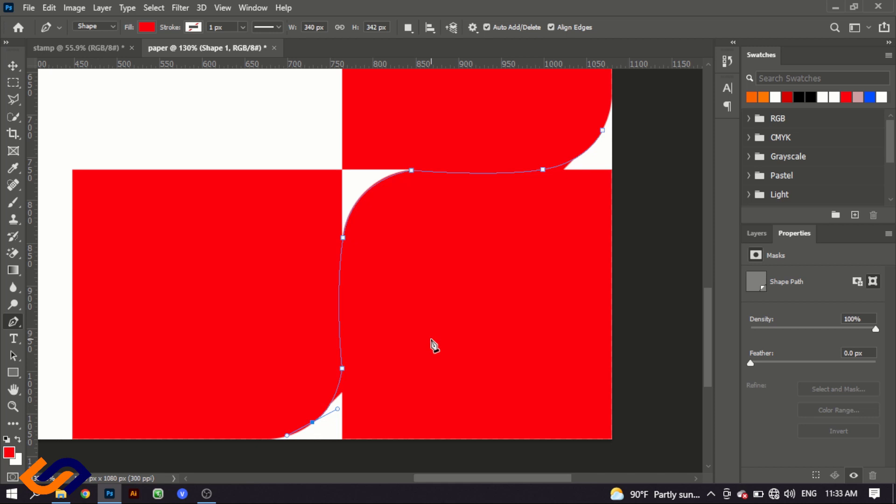
- Reshape the lower vertical path segment and make the upper-left point a corner with the Curvature Pen
right_click(12, 321)
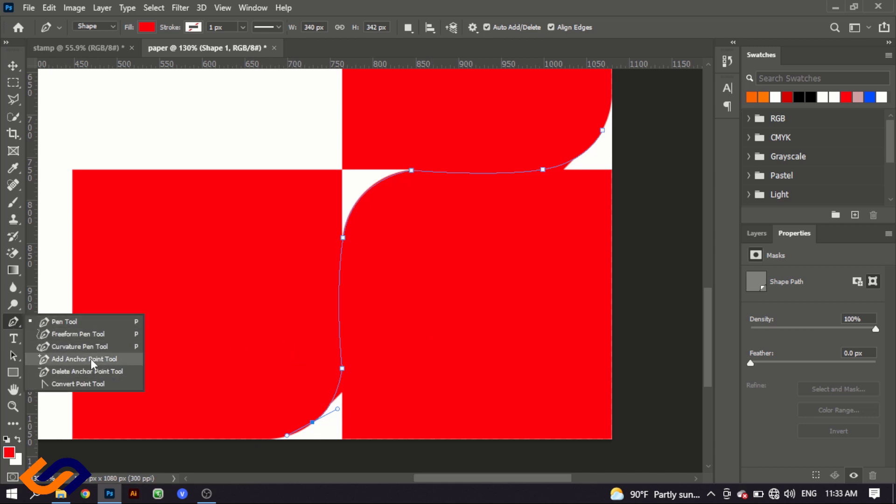
click(85, 346)
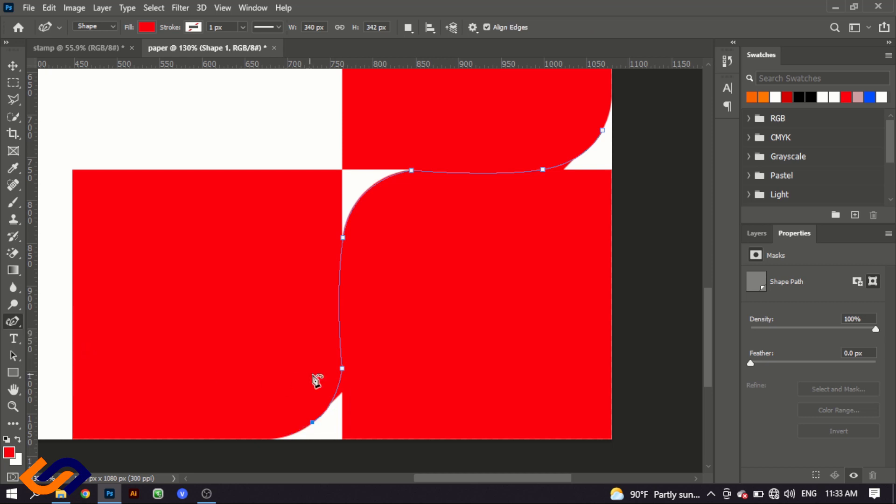
click(342, 366)
click(342, 366)
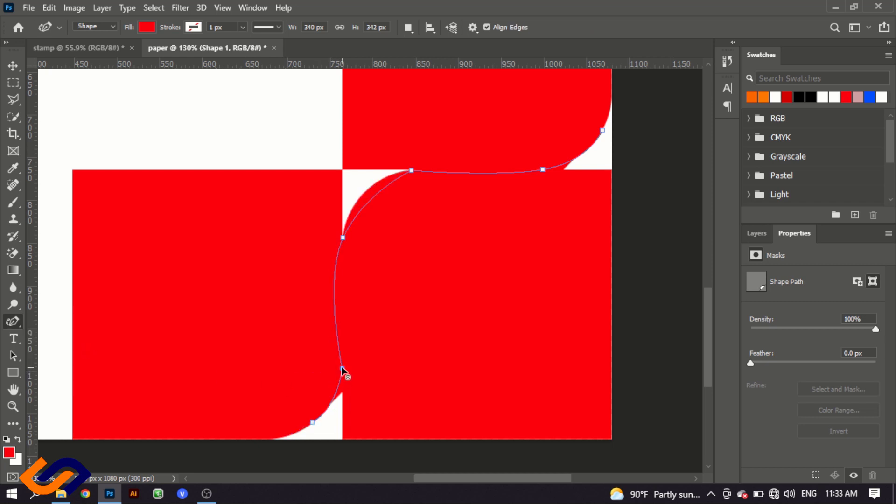
double_click(341, 238)
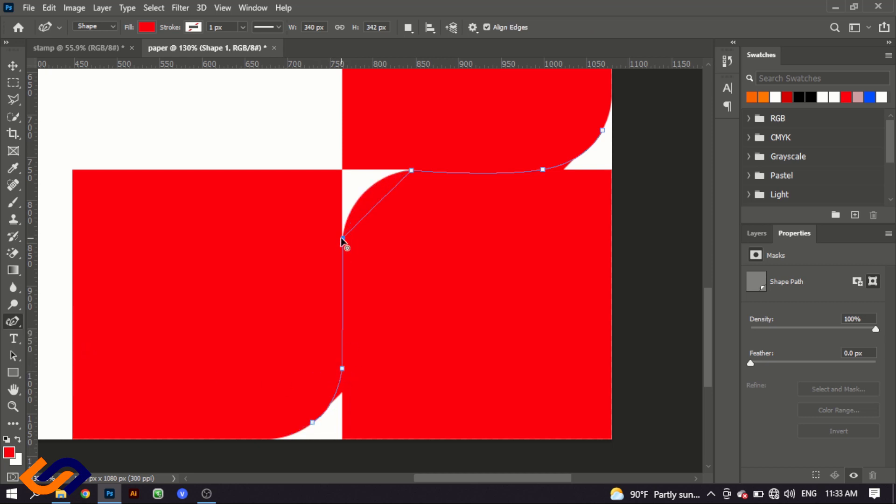
- Bend the diagonal segment along the top rounded corner and make the right anchor sharp
right_click(10, 321)
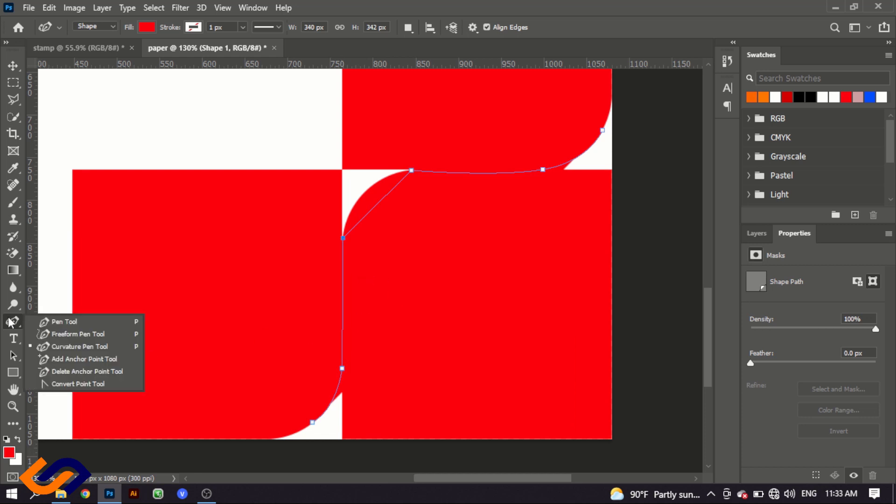
click(106, 359)
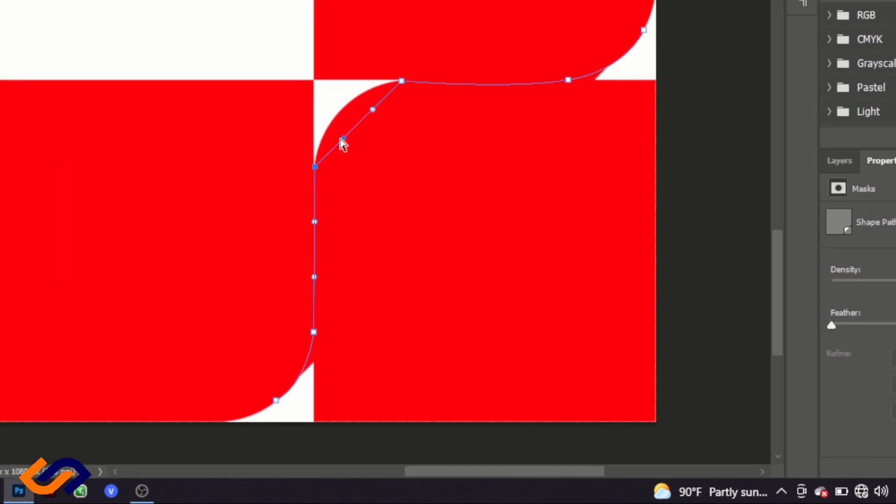
mouse_move(343, 140)
mouse_down()
mouse_move(326, 100)
mouse_move(376, 86)
mouse_up()
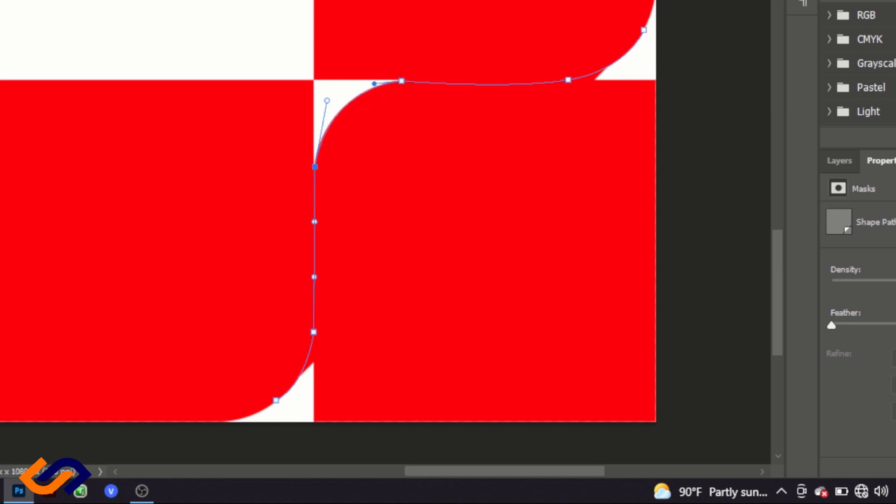
mouse_move(463, 73)
mouse_down()
mouse_move(486, 103)
mouse_move(356, 93)
mouse_move(389, 158)
mouse_up()
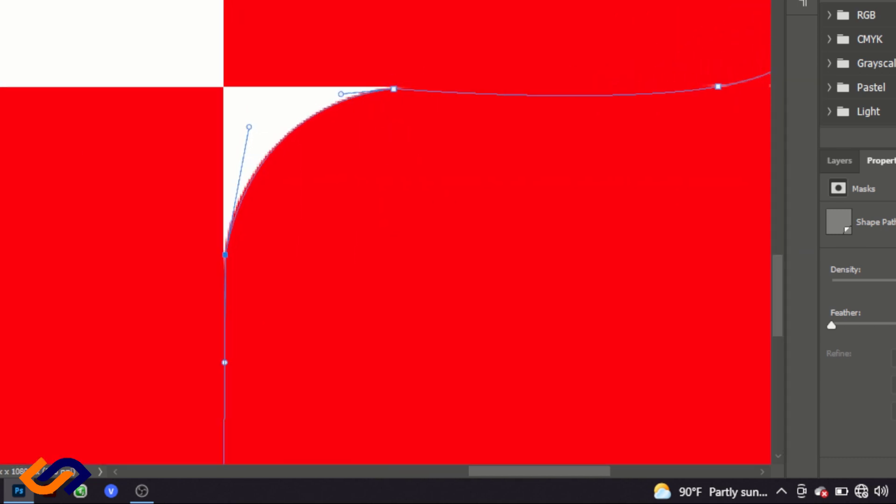
mouse_move(249, 126)
mouse_down()
mouse_move(241, 117)
mouse_move(240, 131)
mouse_up()
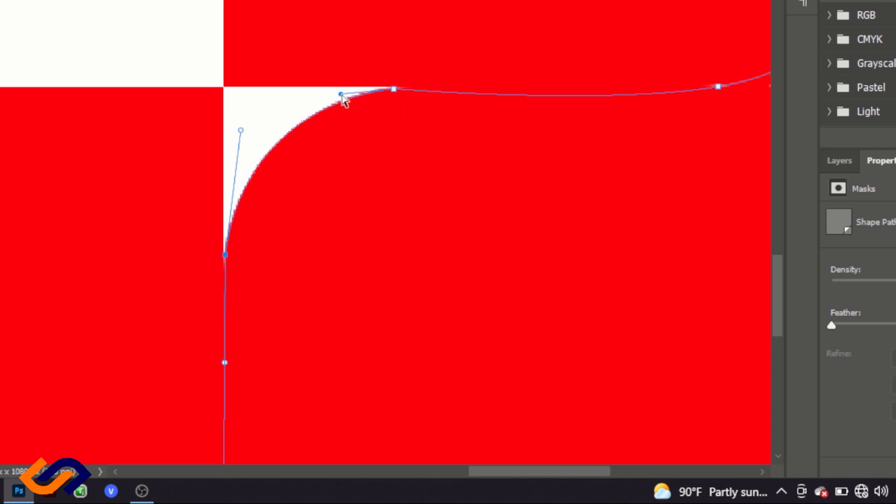
mouse_move(341, 94)
mouse_down()
mouse_move(332, 92)
mouse_move(394, 94)
mouse_move(341, 94)
mouse_up()
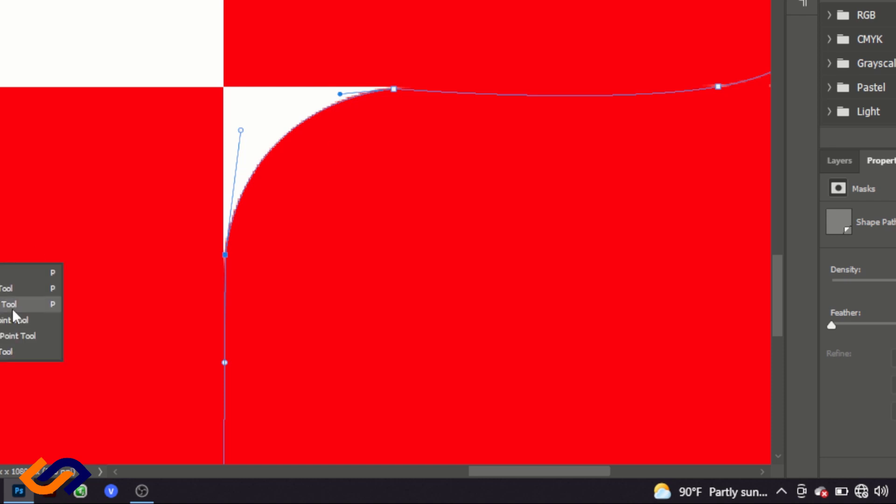
click(14, 307)
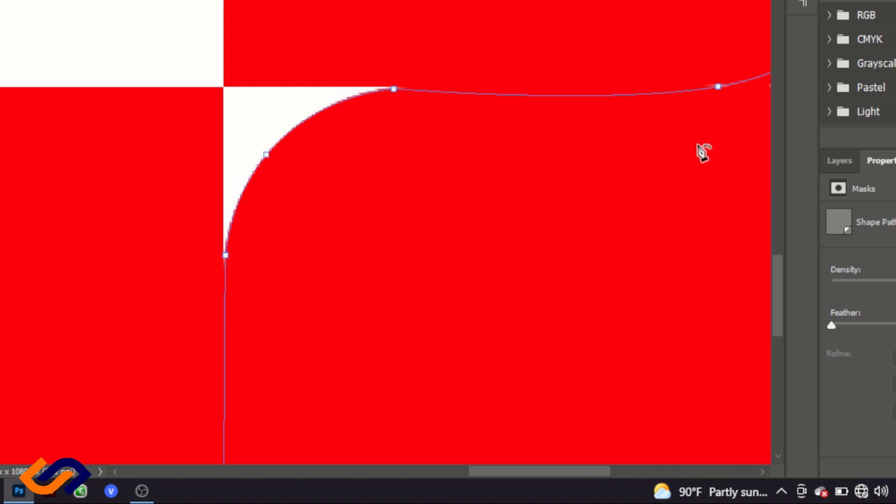
click(718, 87)
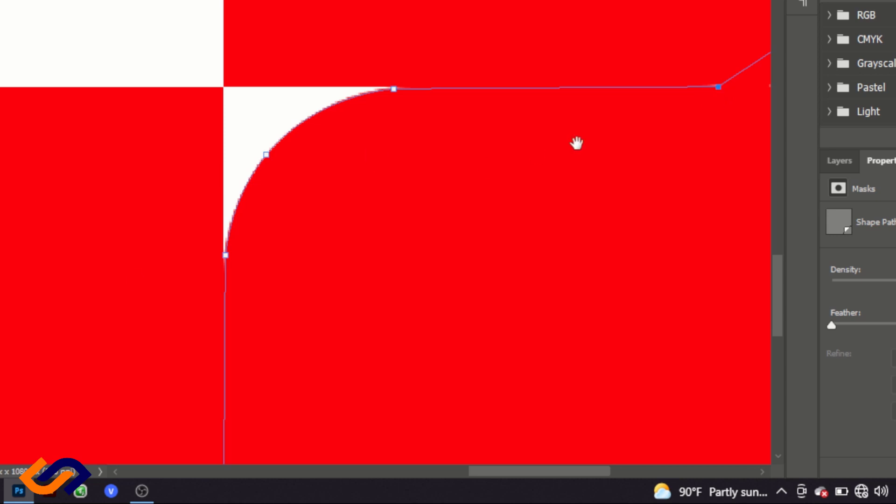
- Curve the path segment rising to the top-right so it matches the upper curl
drag(577, 143, 376, 156)
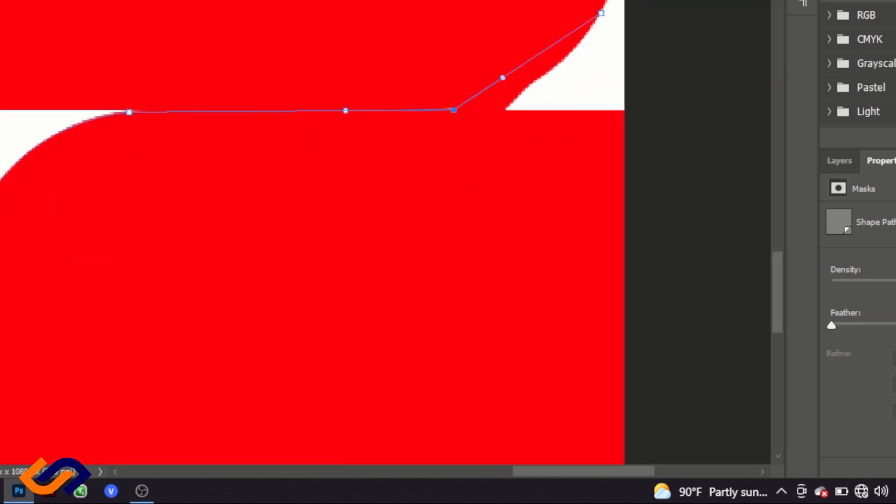
right_click(1, 273)
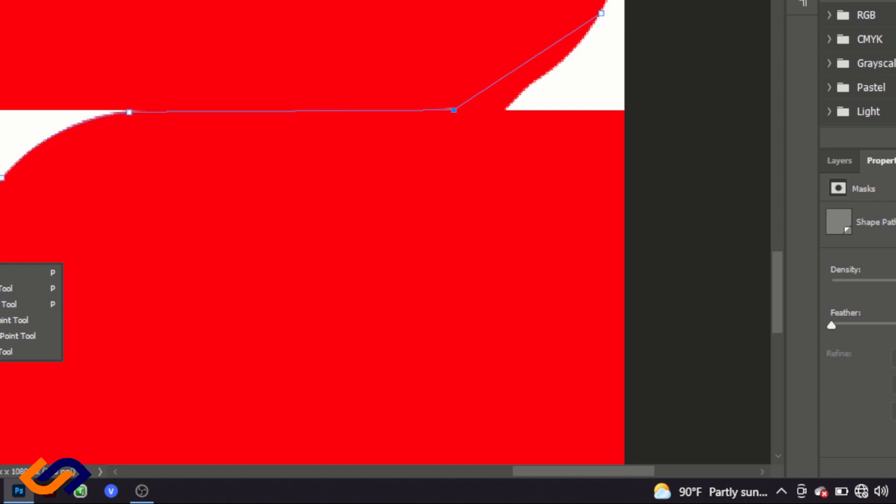
click(34, 324)
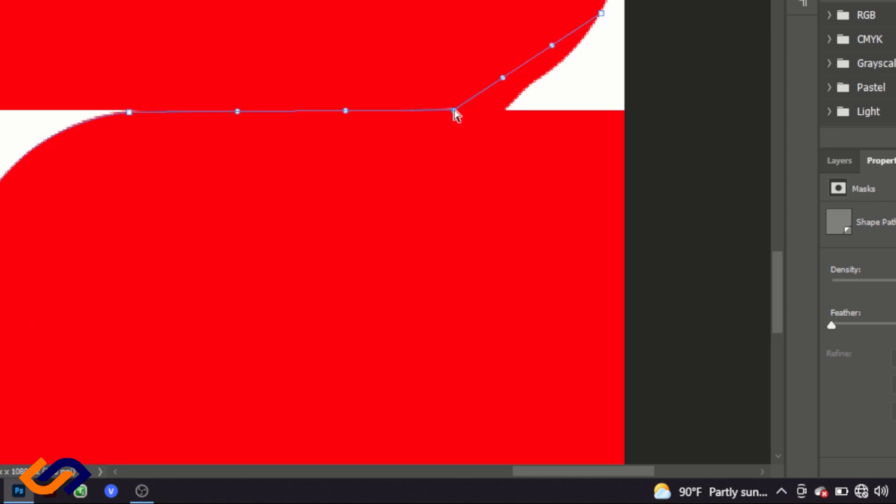
click(454, 111)
drag(510, 79, 571, 91)
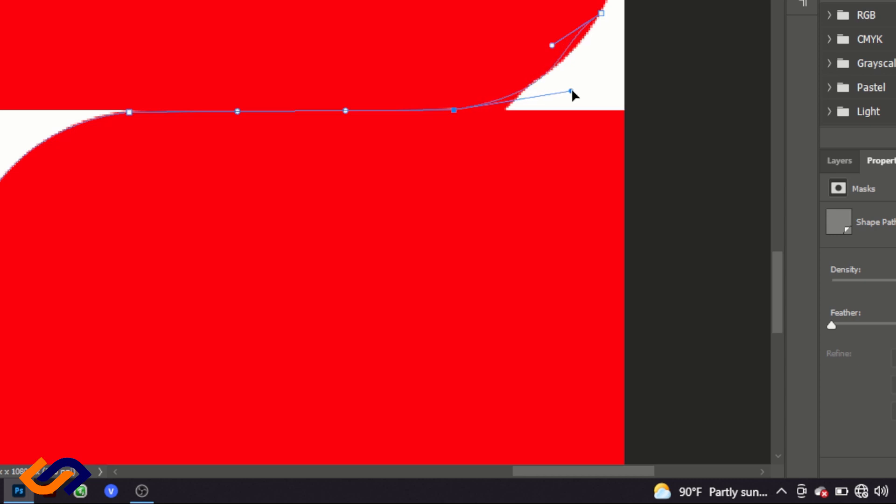
click(551, 46)
mouse_move(552, 46)
mouse_down()
mouse_move(559, 58)
mouse_move(574, 41)
mouse_up()
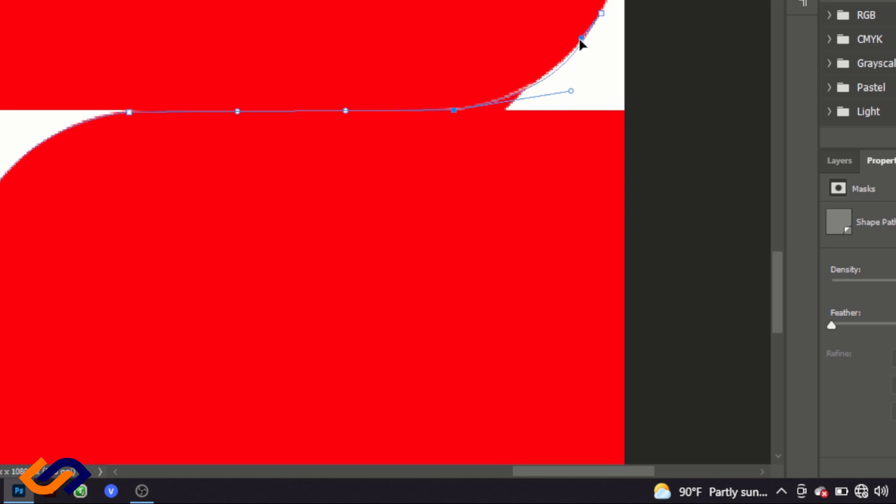
mouse_move(571, 91)
mouse_down()
mouse_move(534, 98)
mouse_move(524, 104)
mouse_move(532, 114)
mouse_move(487, 111)
mouse_move(496, 111)
mouse_up()
click(581, 38)
drag(581, 38, 570, 69)
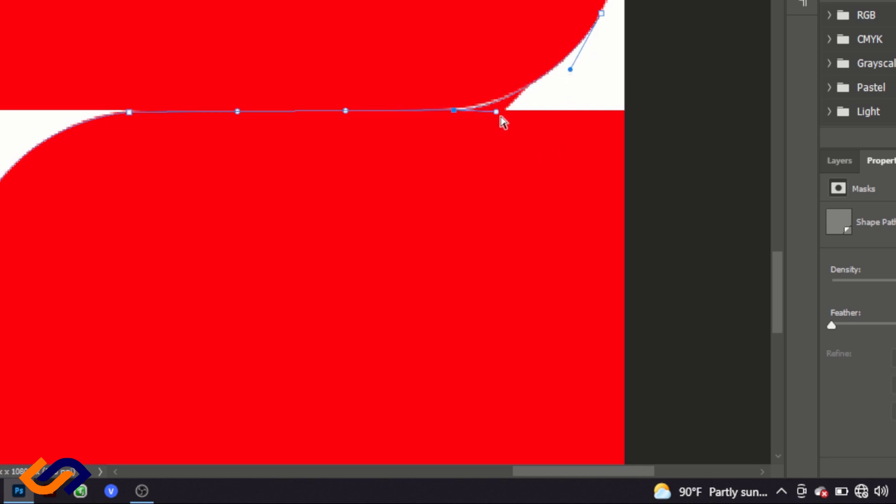
drag(496, 108, 496, 105)
- Nudge the anchor where the edge turns up and fine-tune the upper curve handles
click(453, 110)
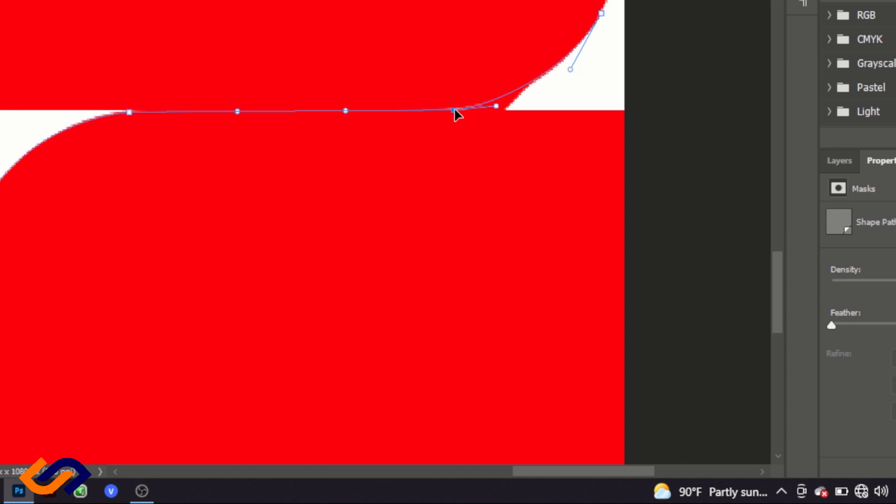
drag(454, 111, 454, 108)
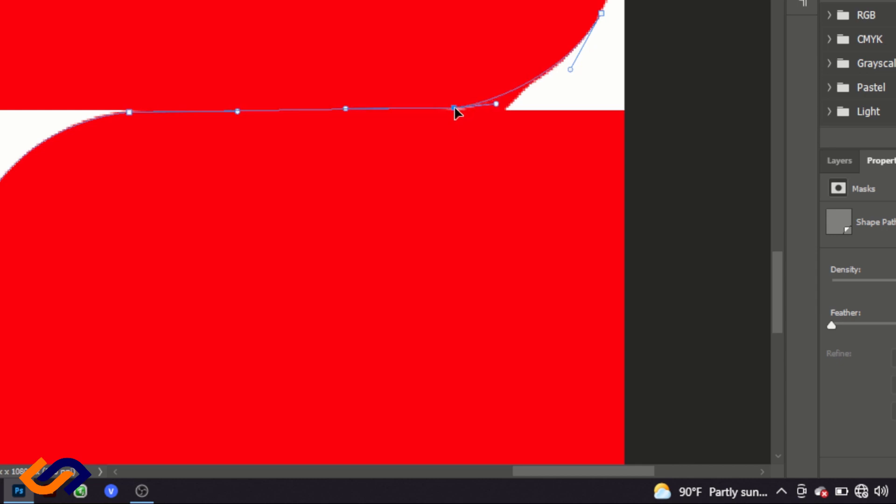
key(ctrl+z)
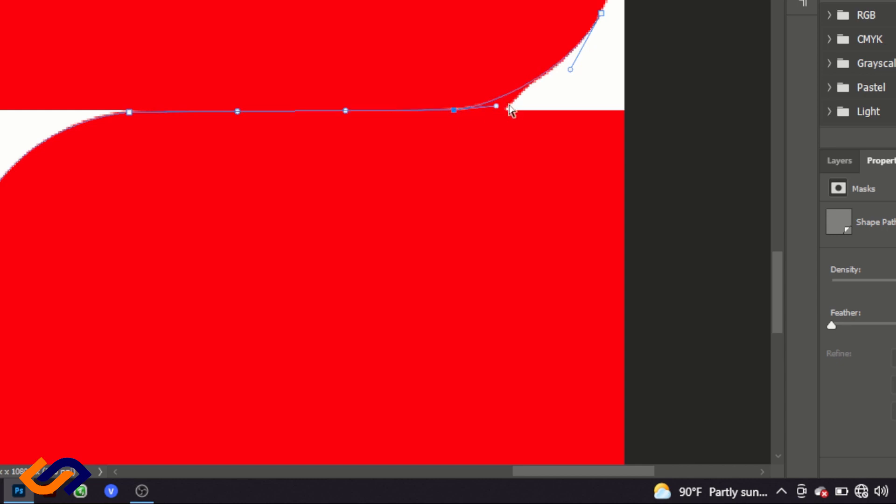
key(ctrl+shift+z)
drag(496, 104, 512, 103)
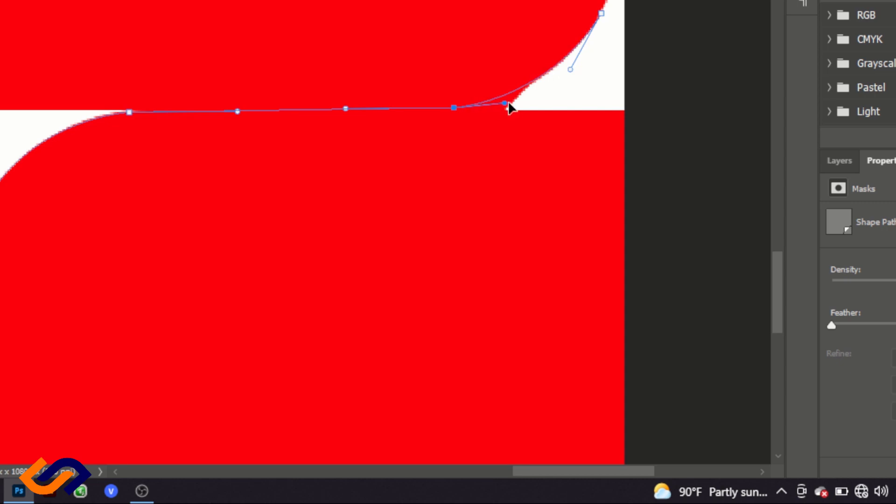
click(570, 69)
drag(558, 76, 564, 76)
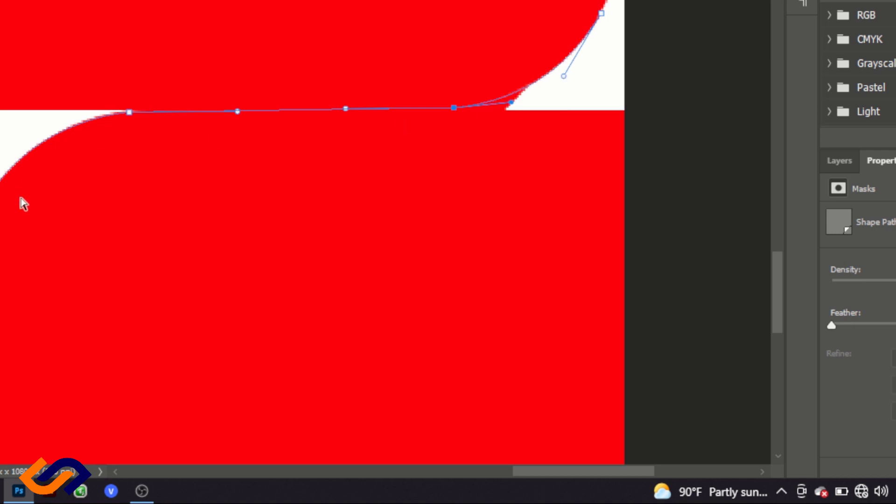
- Zoom out and pan to check the path against the white area and upper curve
scroll(28, 224, down, 3)
scroll(42, 261, down, 2)
scroll(28, 261, down, 3)
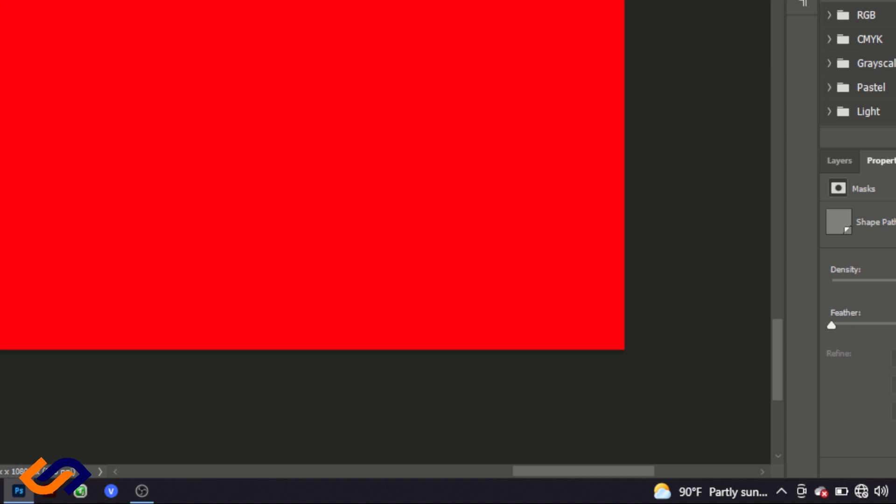
mouse_move(88, 219)
mouse_down()
mouse_move(334, 172)
mouse_move(372, 320)
mouse_up()
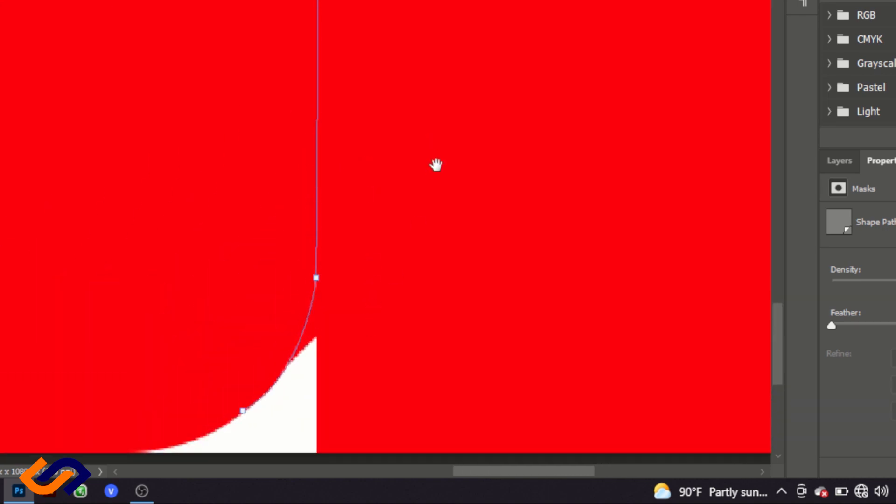
mouse_move(436, 164)
mouse_down()
mouse_move(216, 436)
mouse_move(330, 184)
mouse_up()
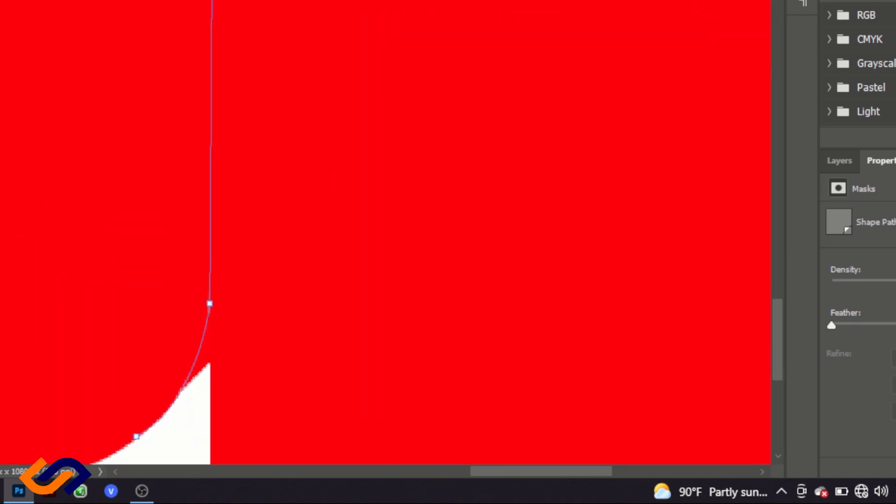
- Delete the bottom-right red square (Rectangle 1) to expose the diagonal fold
drag(338, 320, 298, 308)
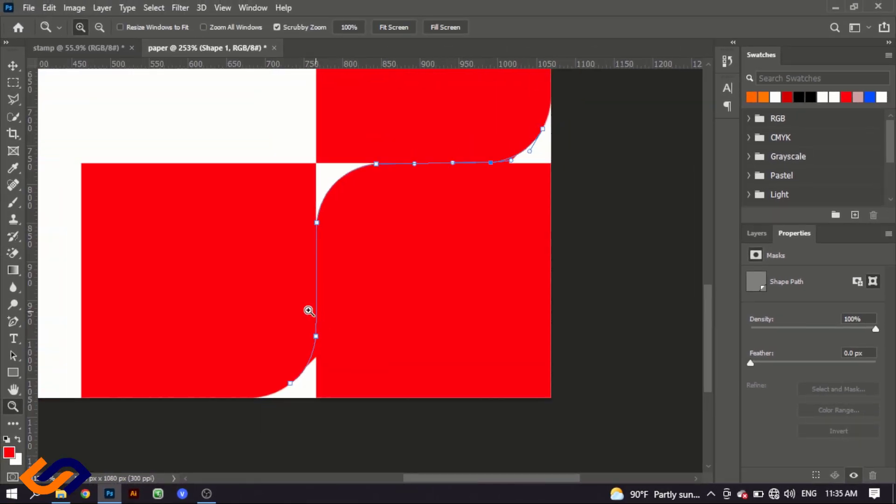
click(10, 371)
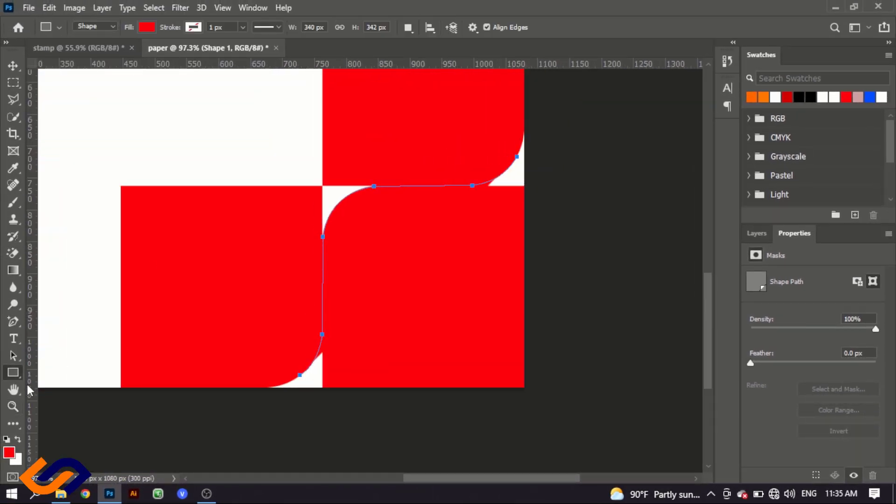
key(h)
drag(236, 225, 284, 290)
click(13, 66)
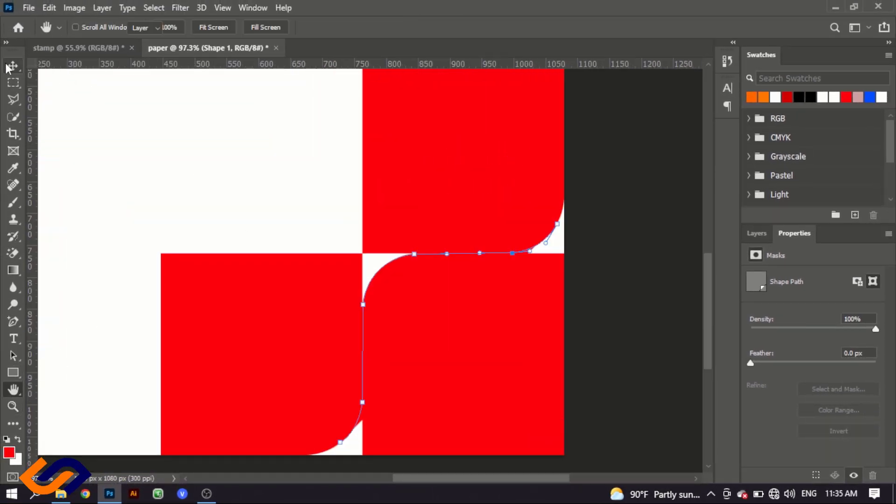
click(548, 415)
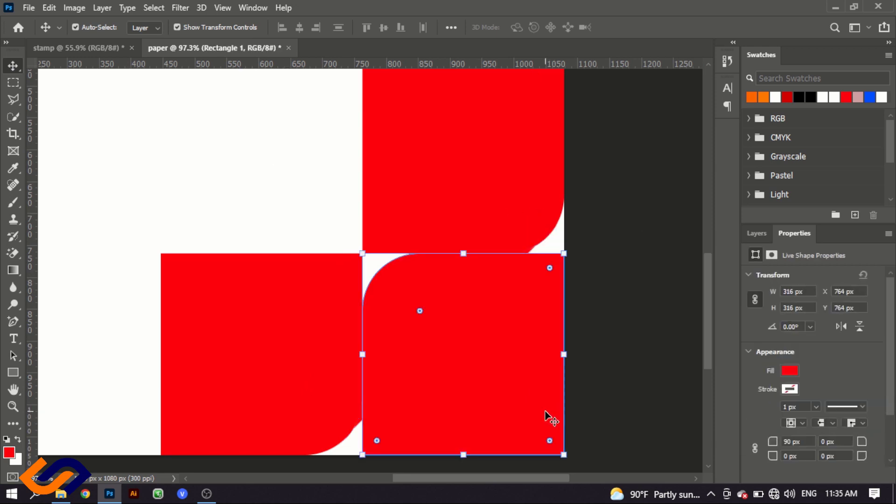
key(Delete)
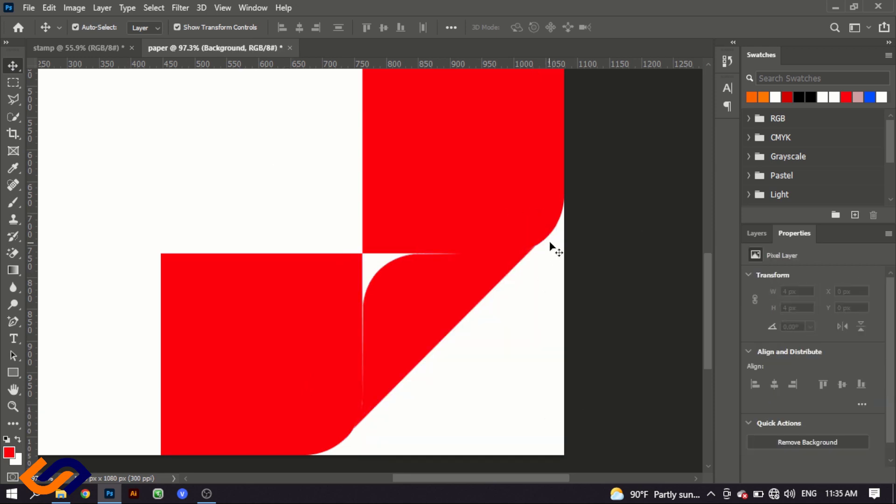
- Duplicate the top red square, shift the copy left and stretch it taller
click(404, 139)
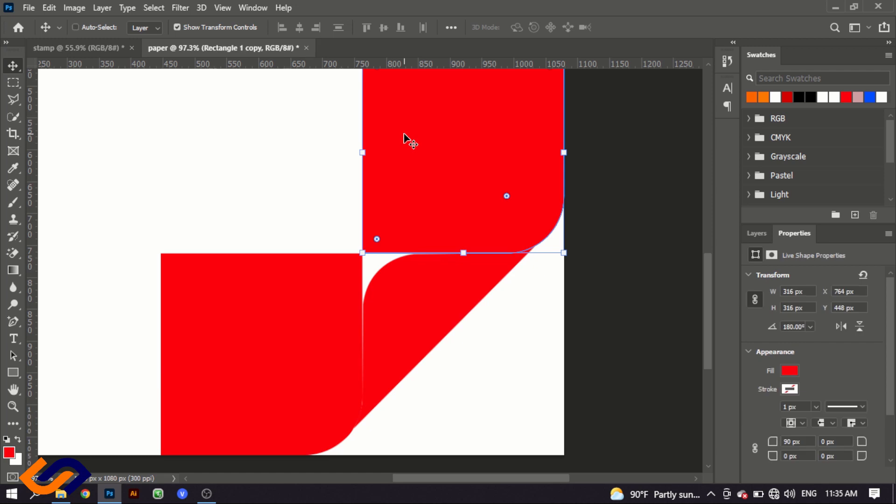
drag(404, 139, 363, 141)
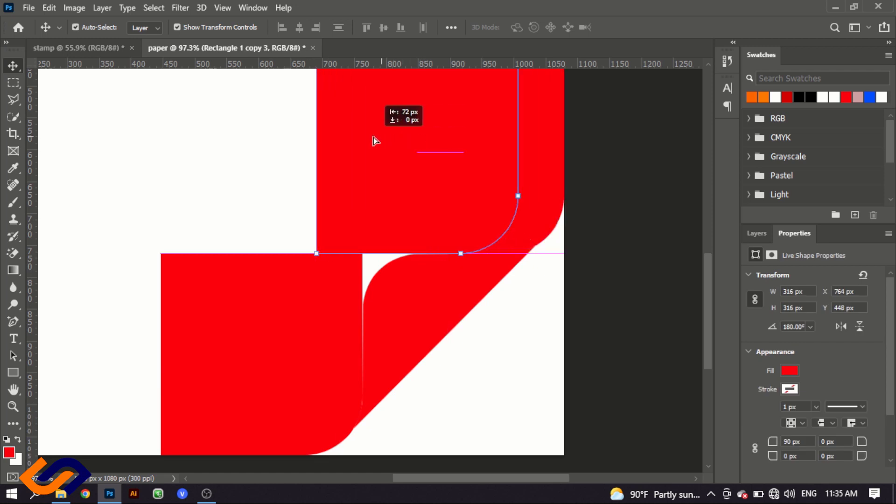
drag(396, 253, 391, 315)
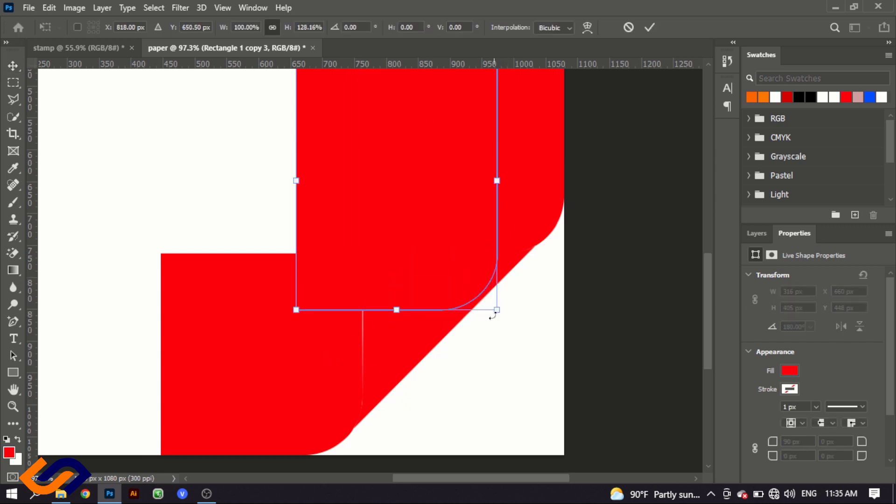
click(649, 27)
- Duplicate the lower-left red square and move the copy just above Background
click(528, 394)
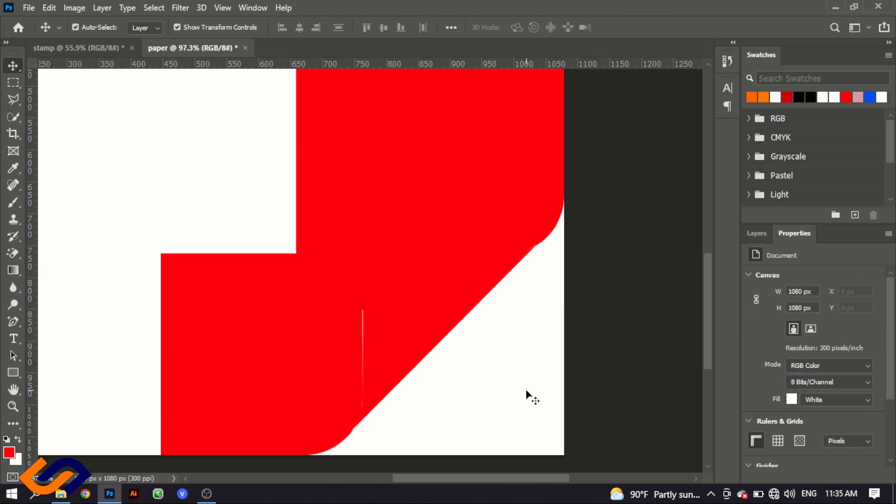
click(259, 350)
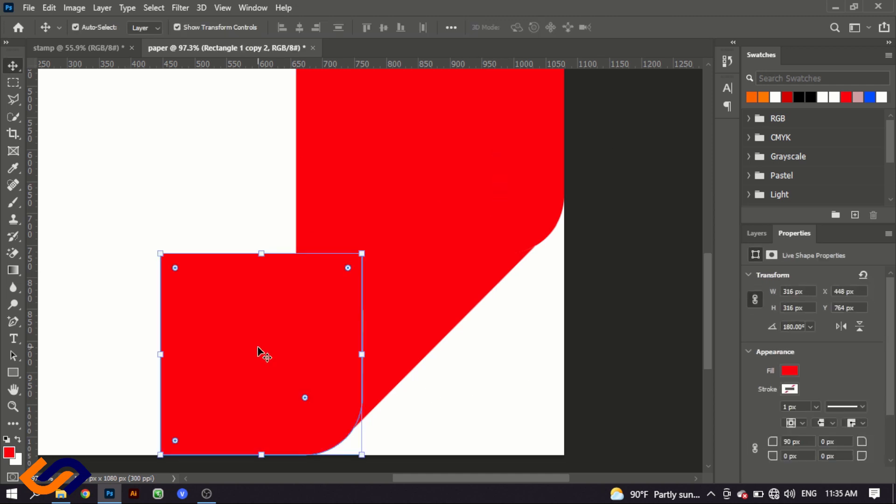
key(ctrl+j)
key(ctrl+j)
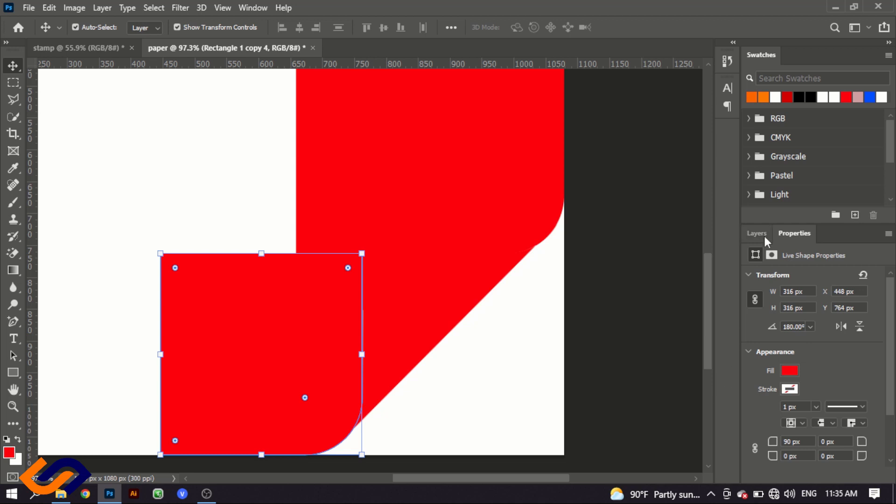
click(765, 239)
drag(806, 346, 807, 437)
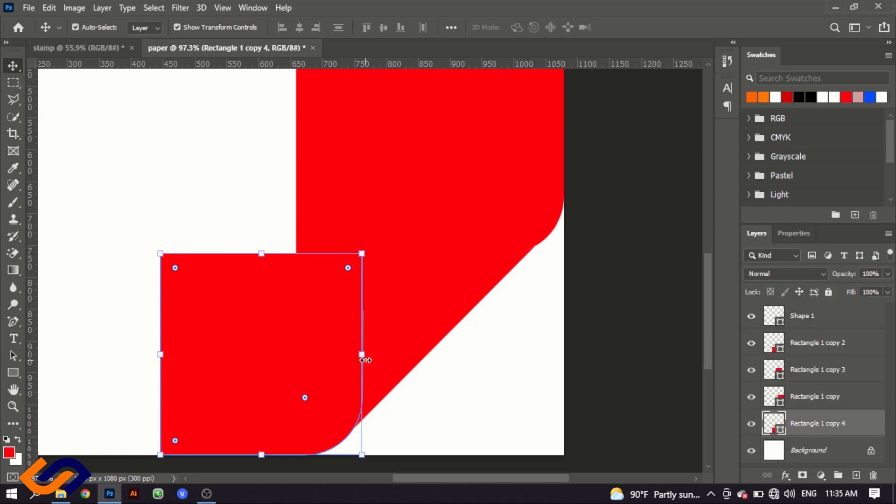
- Resize the copy to cover the lower-right area of the page
drag(366, 360, 585, 355)
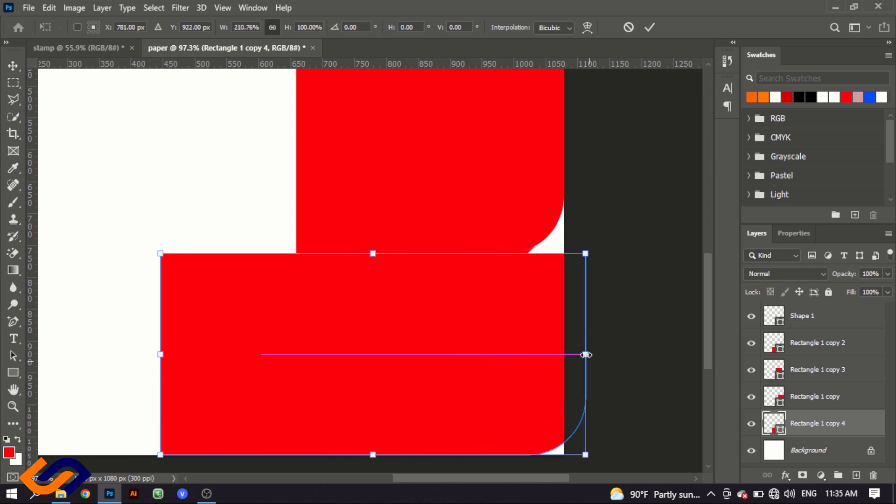
mouse_move(373, 254)
mouse_down()
mouse_move(378, 194)
mouse_move(378, 206)
mouse_up()
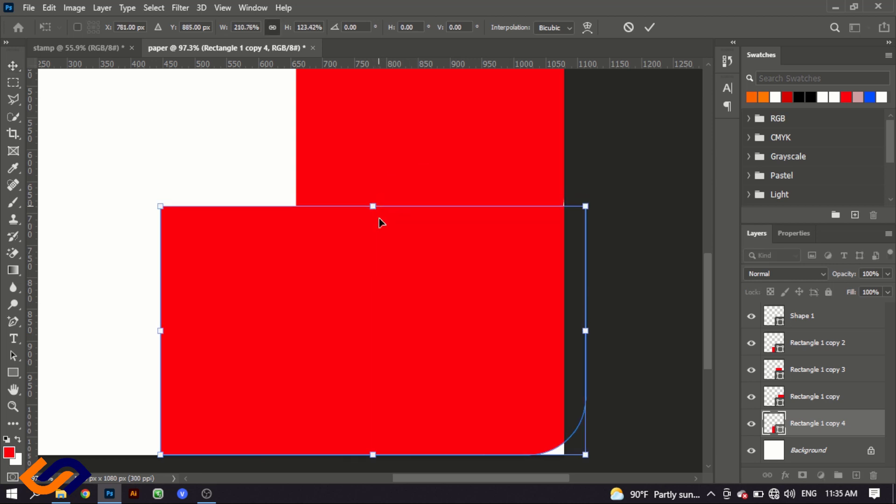
drag(160, 328, 316, 328)
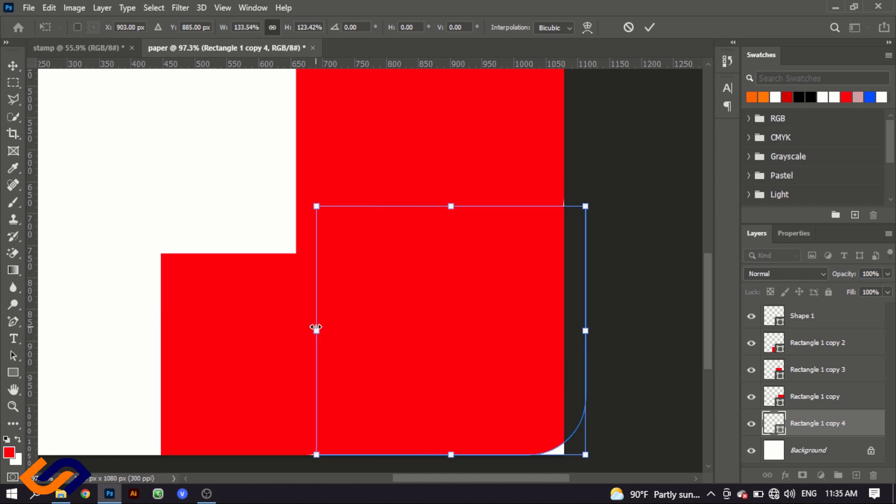
drag(453, 206, 452, 197)
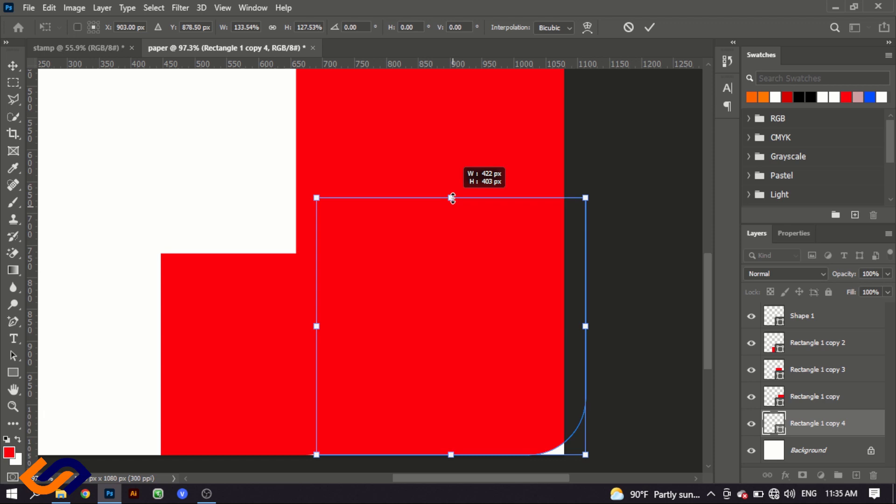
click(650, 27)
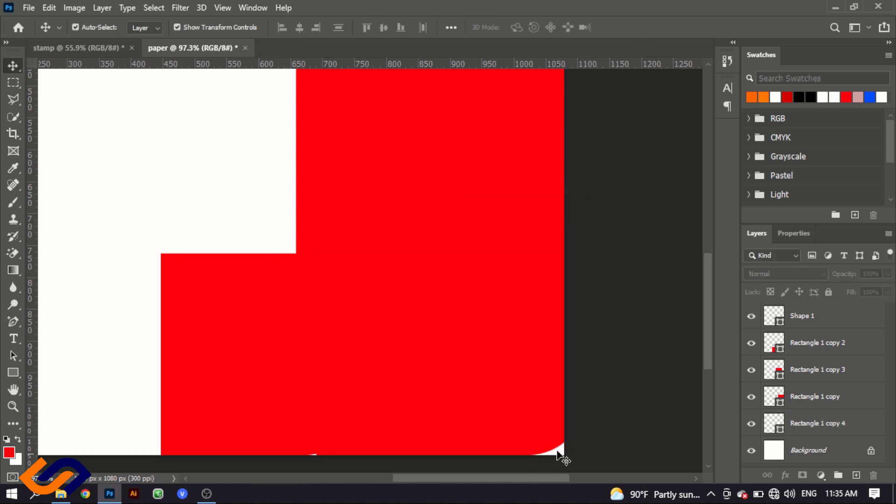
- Reselect Rectangle 1 copy 4 and reduce its corner radius
click(558, 449)
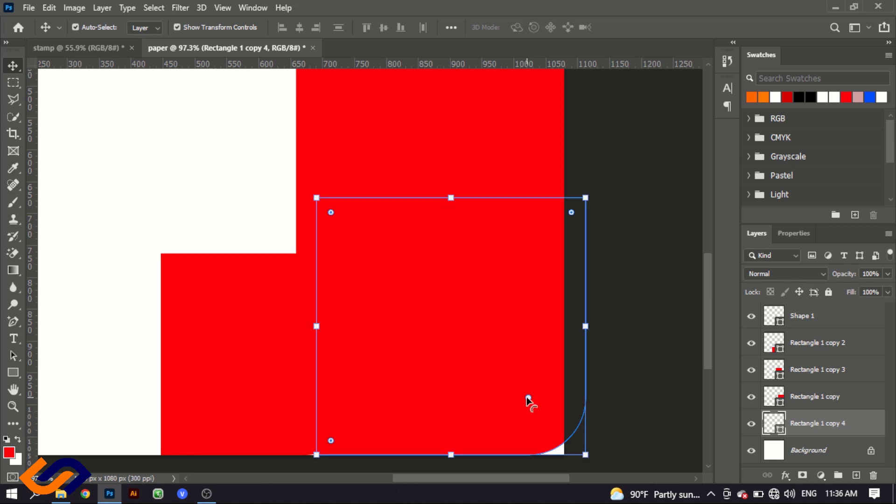
drag(526, 396, 620, 462)
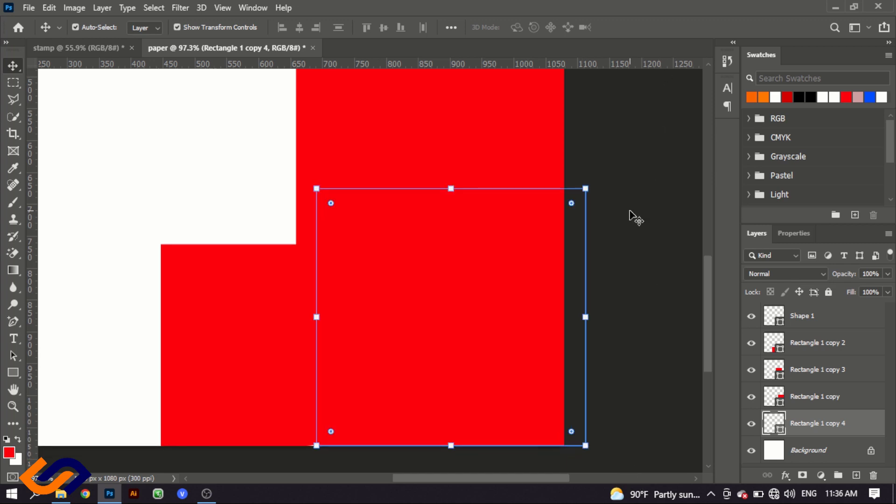
click(621, 233)
click(552, 439)
click(667, 394)
scroll(653, 392, up, 2)
scroll(467, 373, up, 2)
- Zoom out and fit the whole page in the window
key(z)
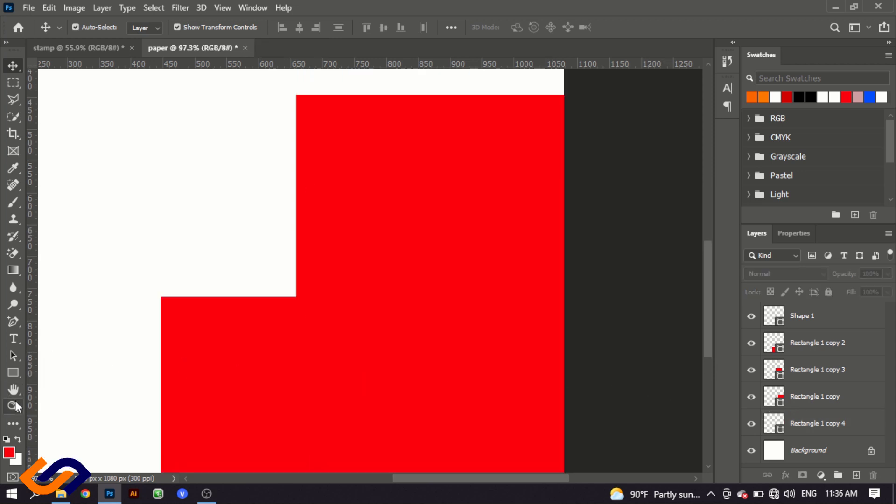
drag(327, 343, 306, 330)
key(h)
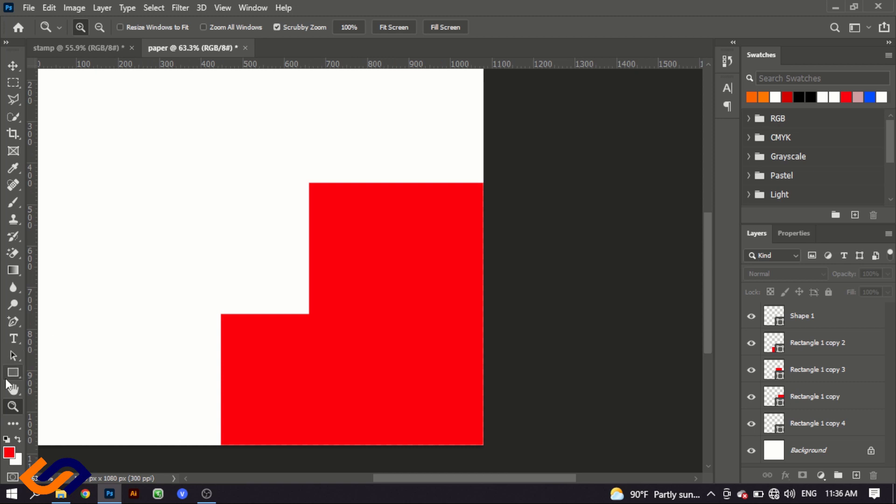
mouse_move(89, 365)
mouse_down()
mouse_move(430, 304)
mouse_move(394, 358)
mouse_up()
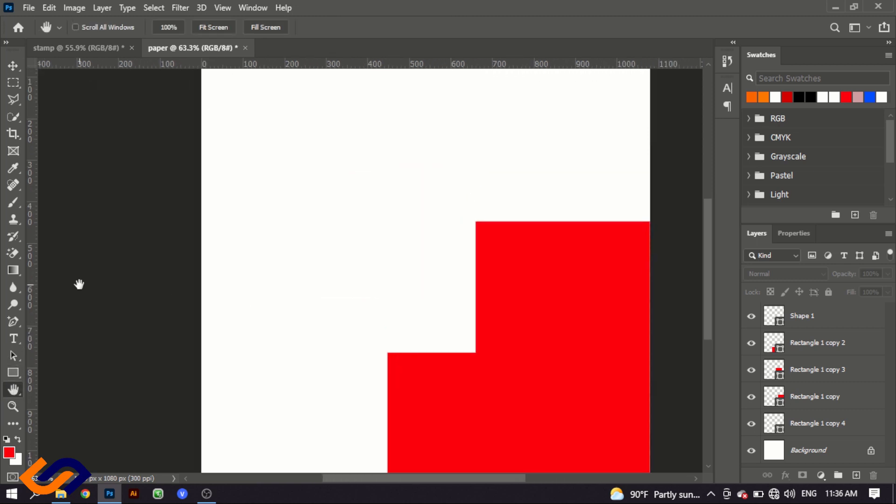
click(261, 27)
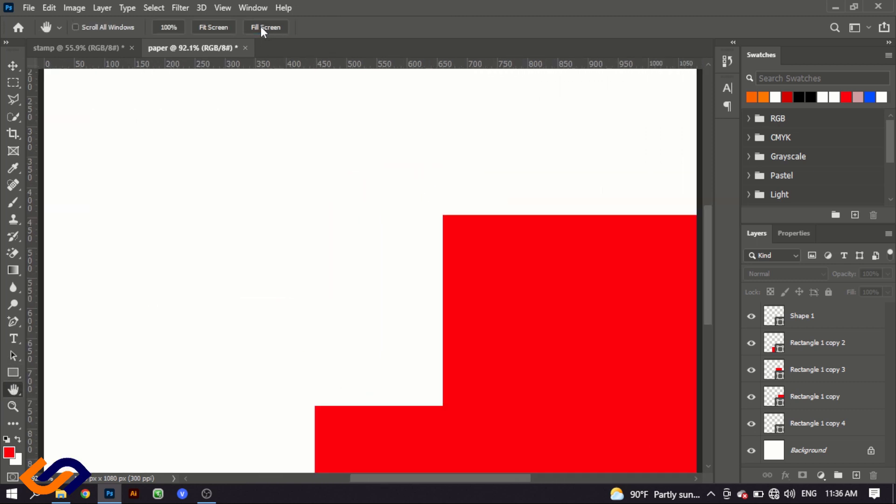
click(224, 28)
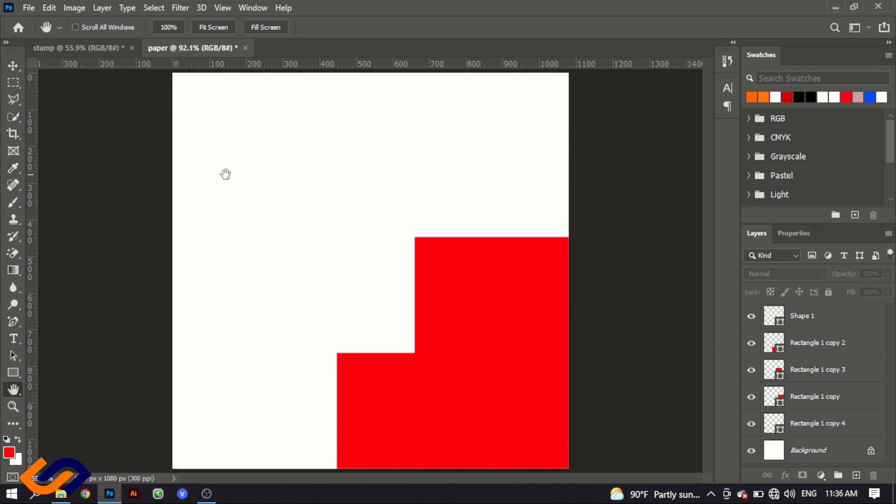
- Draw a red rectangle and move it down over the page
click(18, 374)
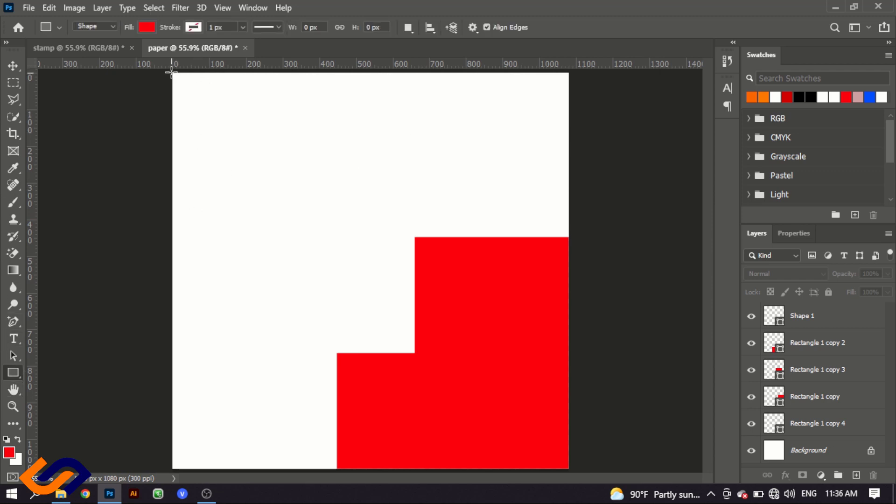
drag(172, 71, 443, 284)
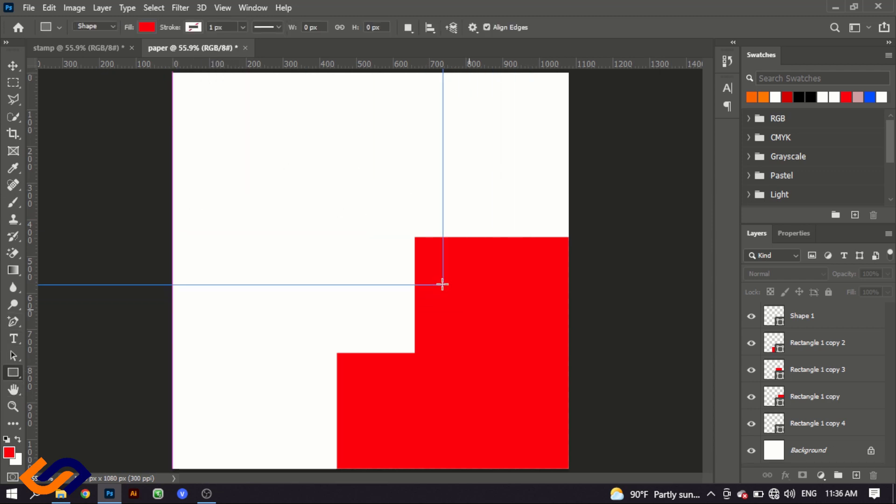
drag(40, 159, 442, 284)
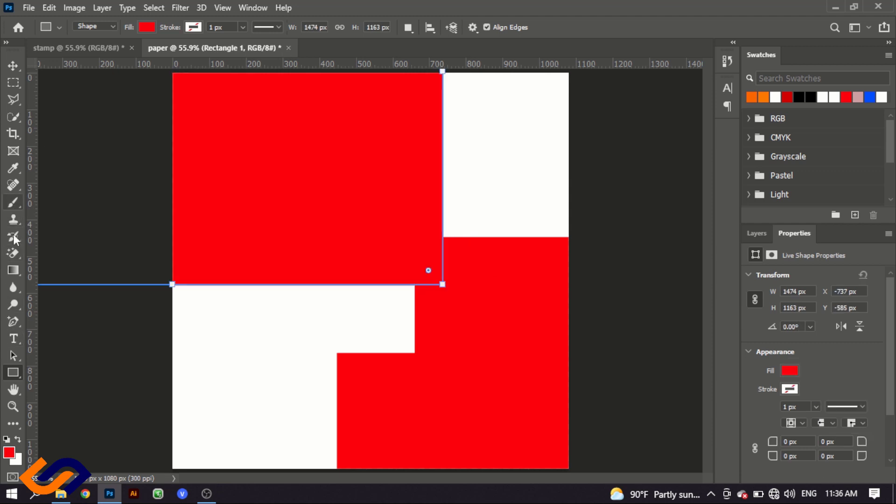
click(13, 389)
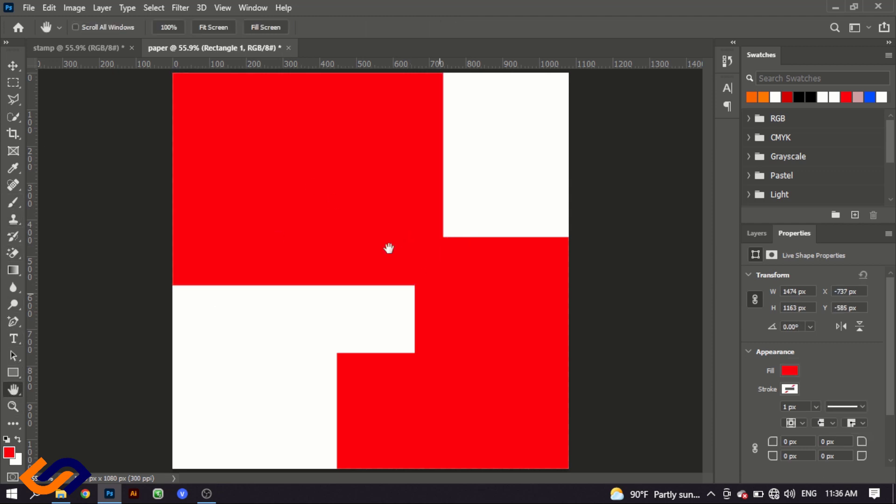
click(13, 65)
drag(388, 122, 542, 323)
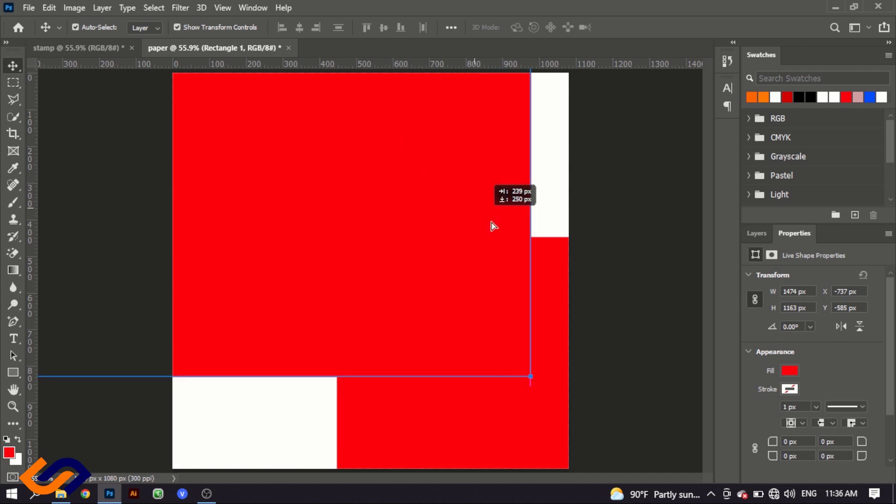
- Free Transform the red rectangle so it spans the full page width
key(ctrl+t)
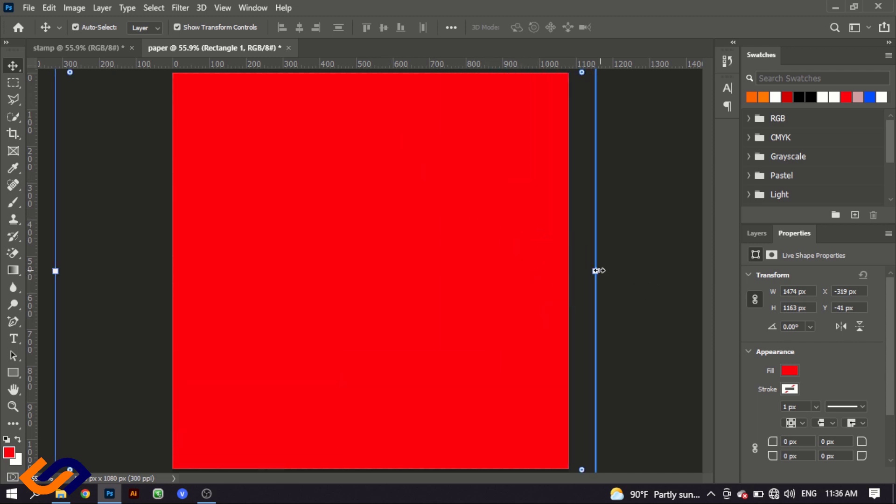
drag(595, 270, 570, 269)
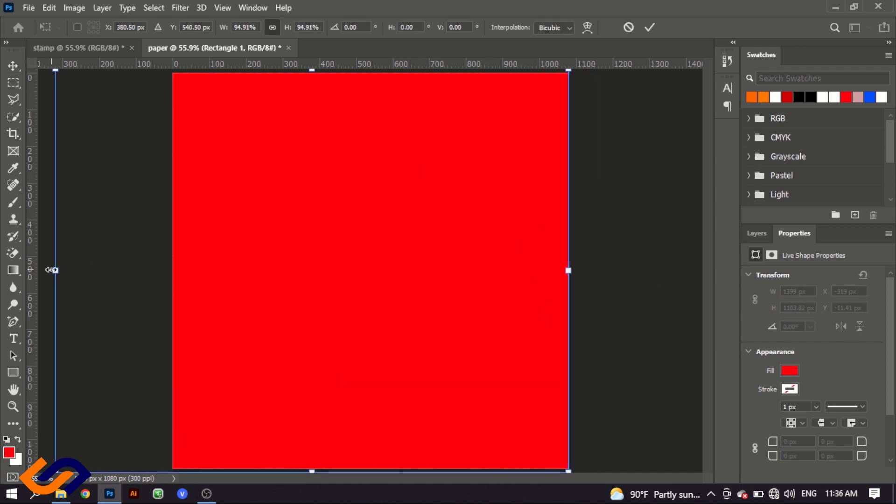
mouse_move(55, 270)
mouse_down()
mouse_move(96, 278)
mouse_move(59, 270)
mouse_up()
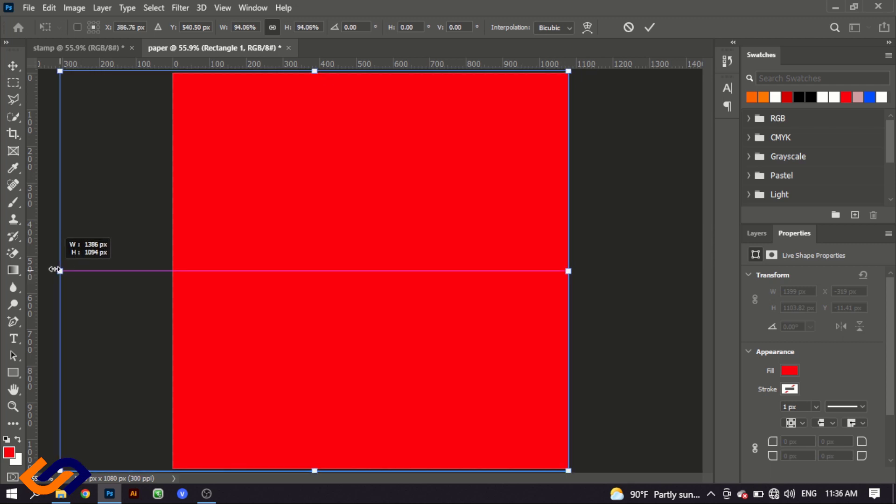
click(649, 27)
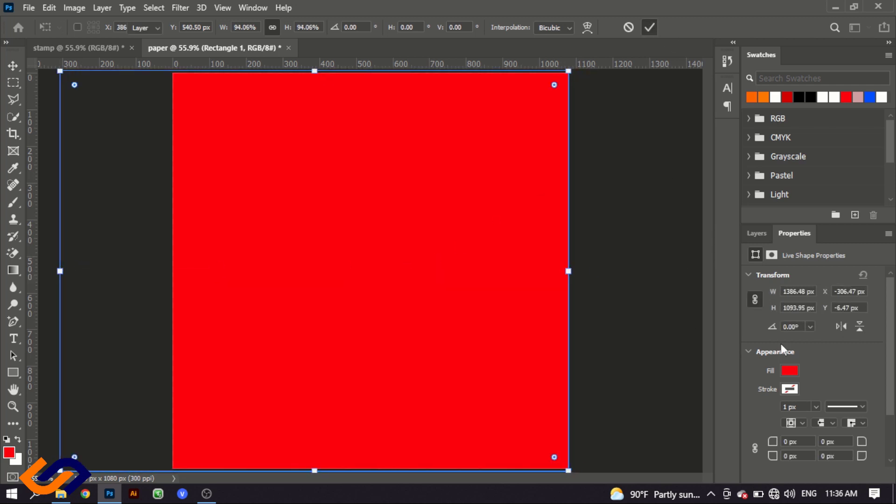
- Move the full-page red rectangle's layer just above Background
click(756, 233)
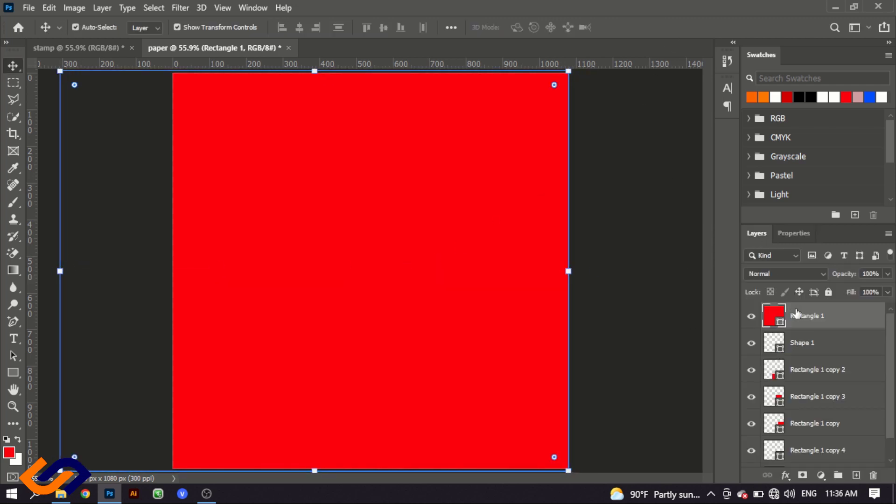
scroll(793, 326, down, 1)
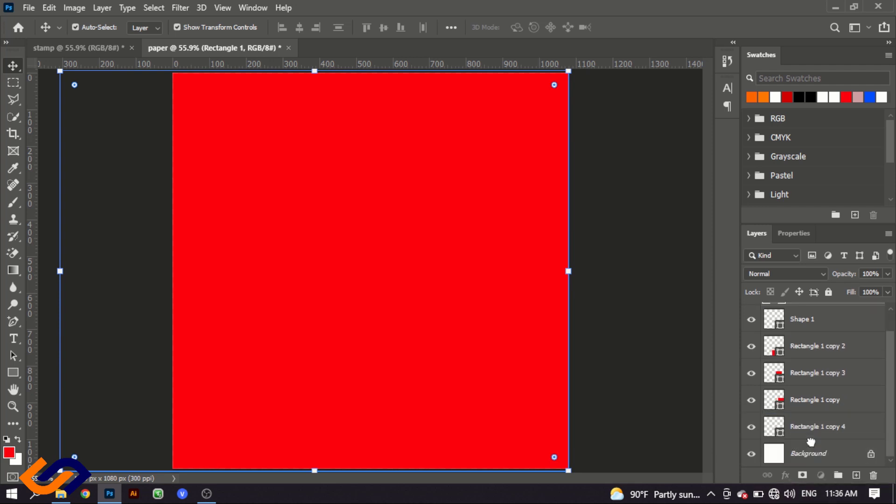
drag(806, 499, 788, 439)
click(666, 308)
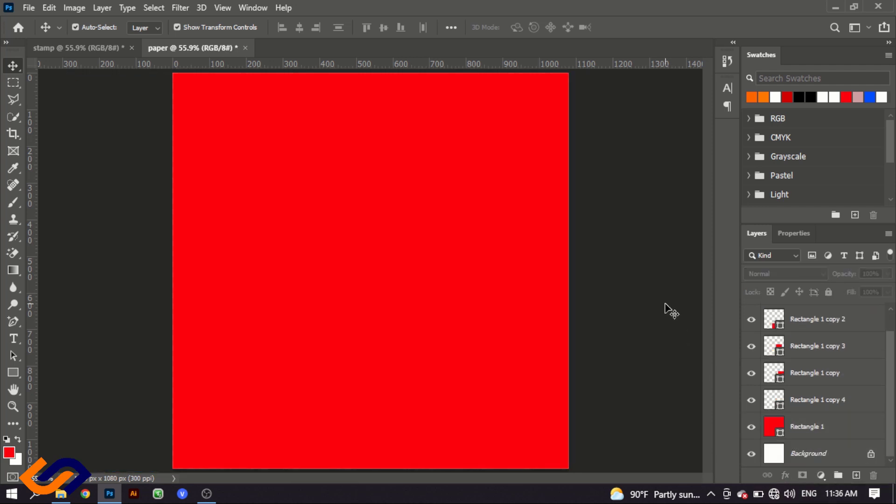
click(490, 380)
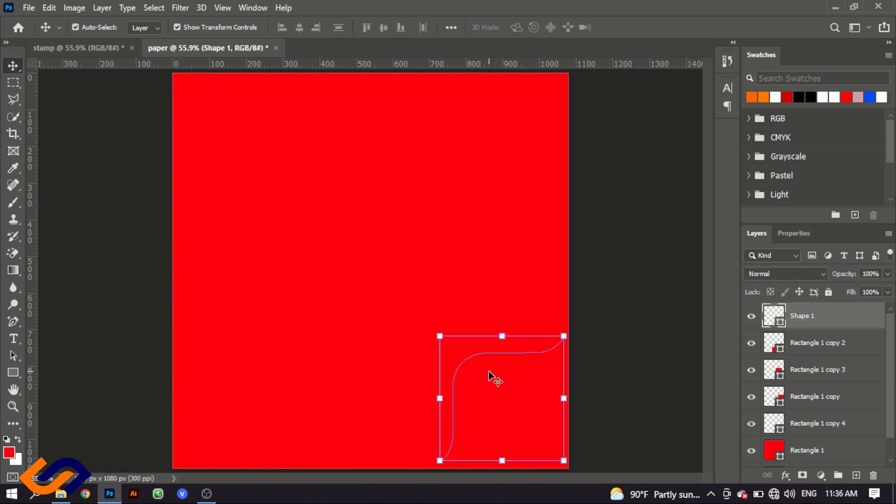
- Set the corner curl's (Shape 1) fill to white #ffffff
double_click(772, 317)
drag(516, 294, 454, 212)
click(777, 227)
key(v)
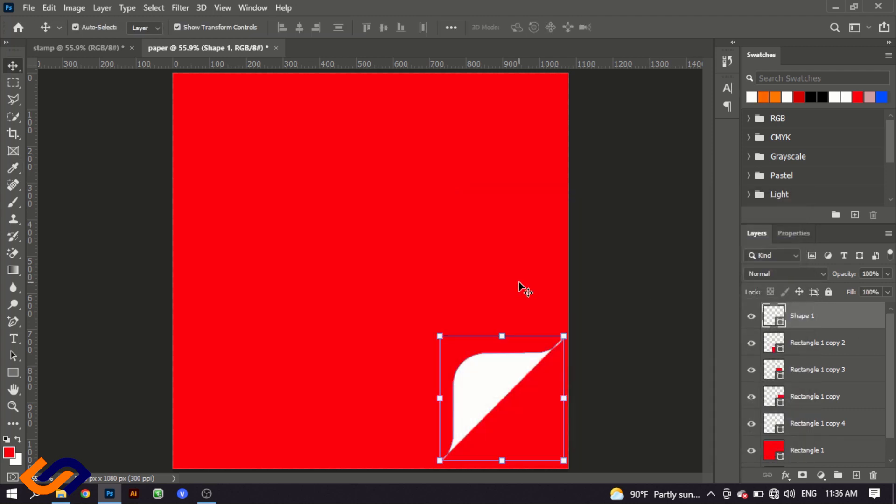
- Fill the square above the curl and the lower-left square with white
click(480, 291)
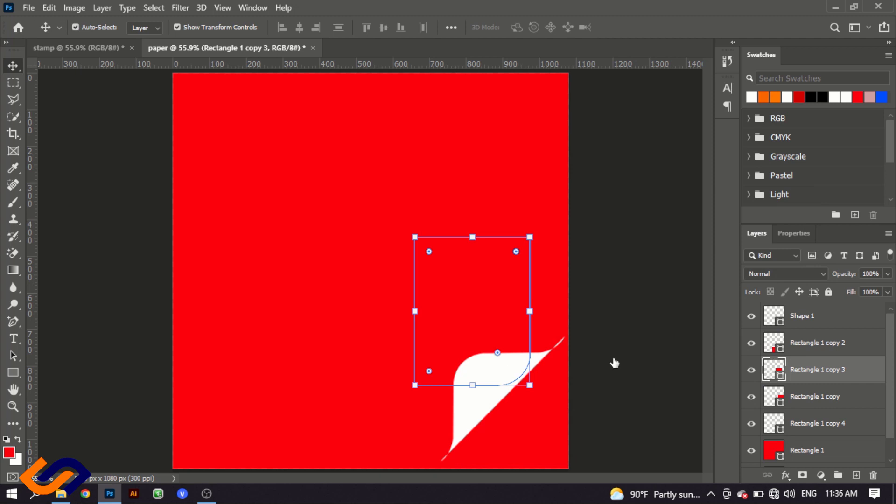
double_click(772, 369)
drag(493, 306, 455, 214)
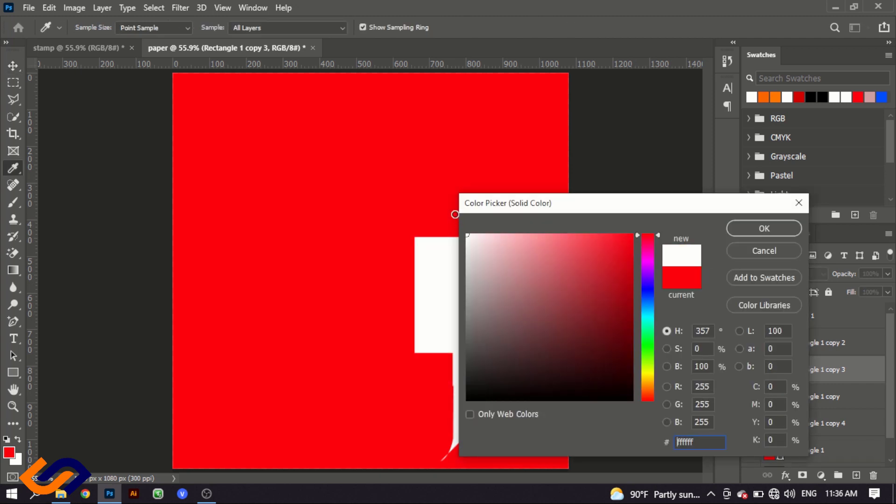
click(770, 233)
click(415, 413)
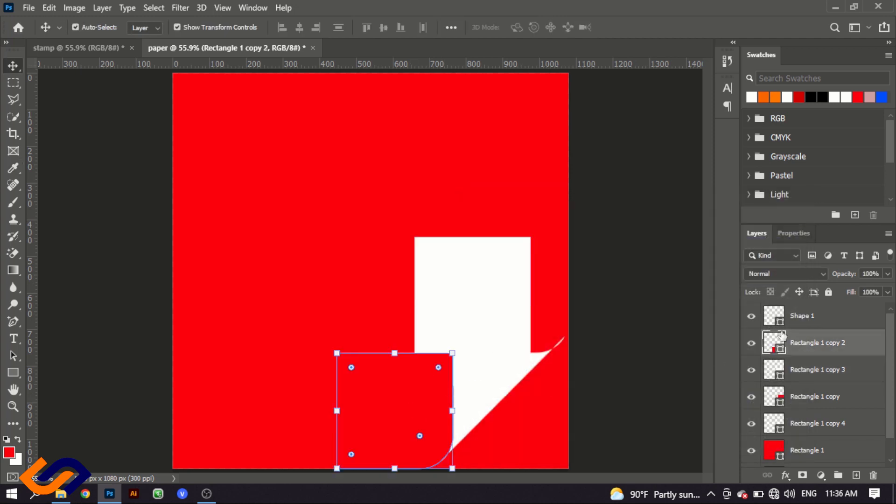
double_click(770, 345)
drag(520, 303, 466, 234)
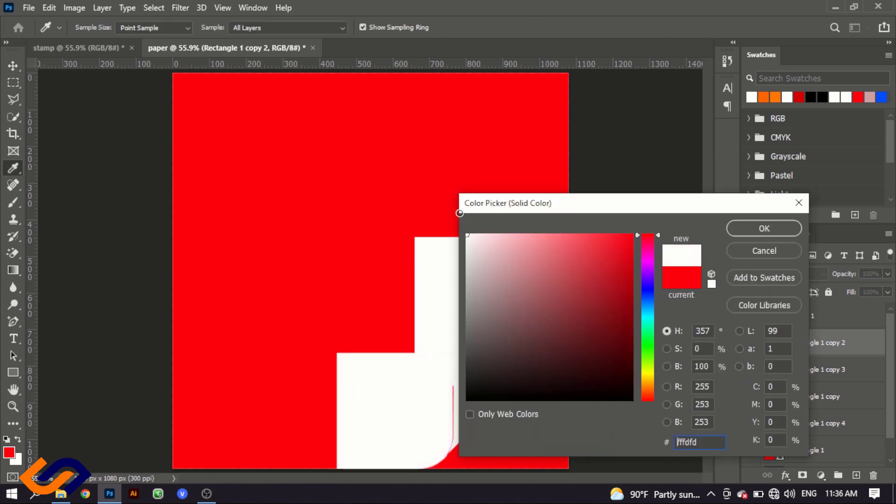
click(776, 231)
- Set the upper-right square beside the curl to #ffffff
key(v)
click(551, 290)
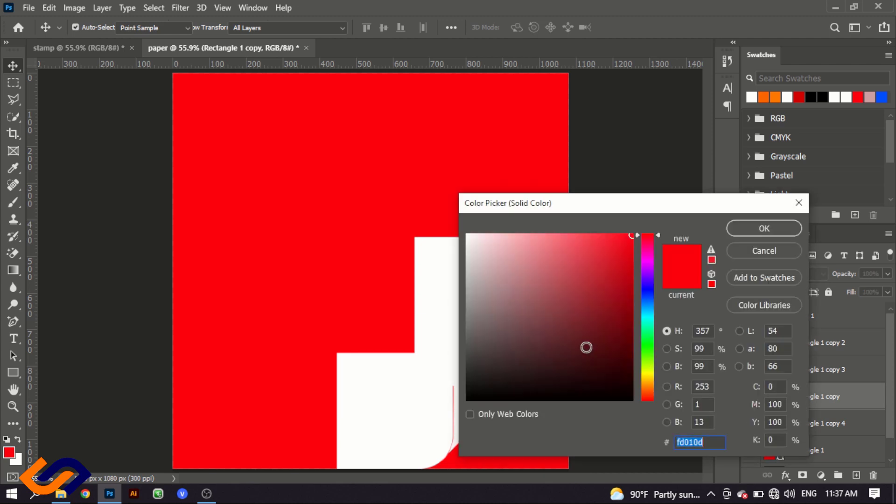
text(ffffff)
click(756, 237)
- Check the lower white square, then reselect the corner curl shape
key(v)
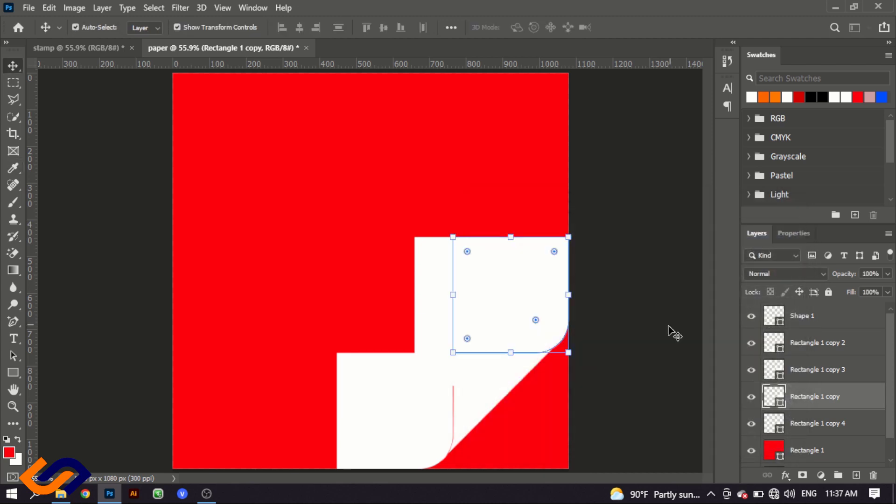
click(657, 332)
click(429, 399)
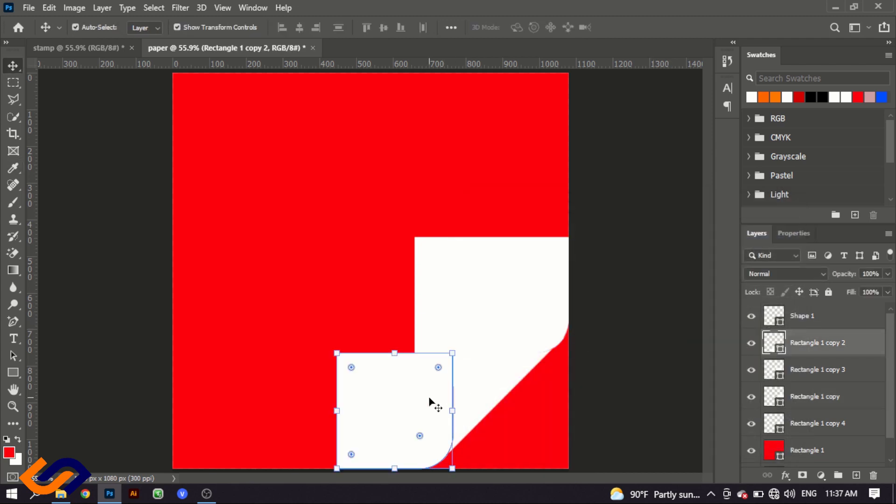
click(658, 423)
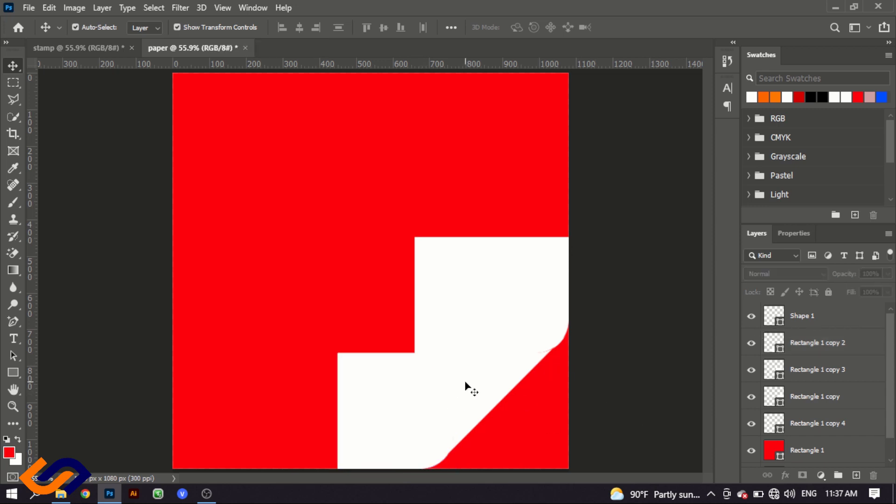
click(480, 382)
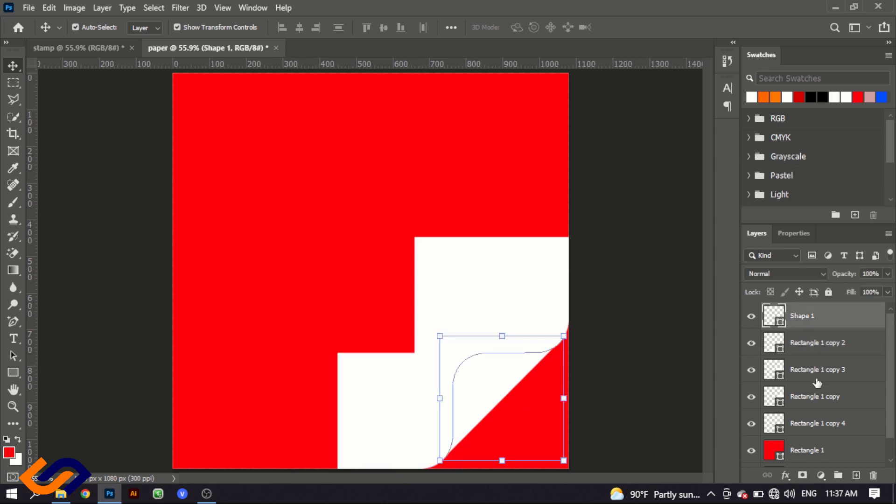
- Give the curl a Gradient Overlay, shifting its dark band diagonally along the fold
click(783, 475)
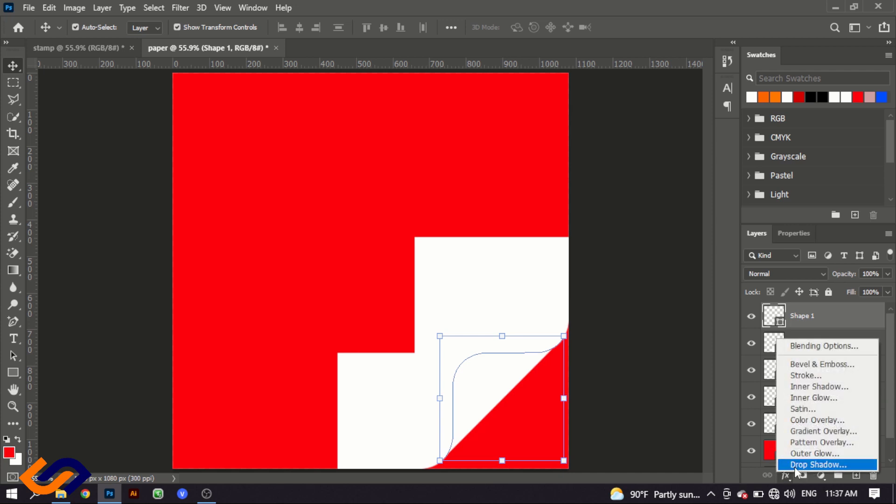
click(828, 430)
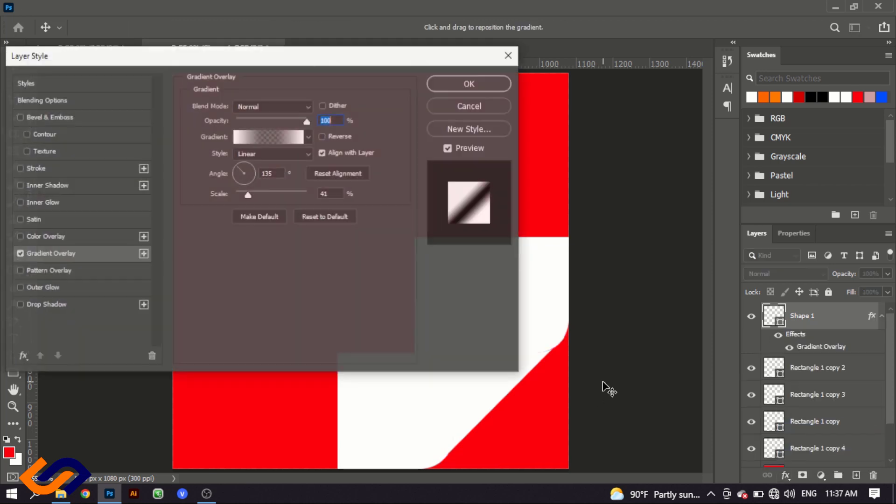
mouse_move(386, 60)
mouse_down()
mouse_move(362, 86)
mouse_move(334, 86)
mouse_up()
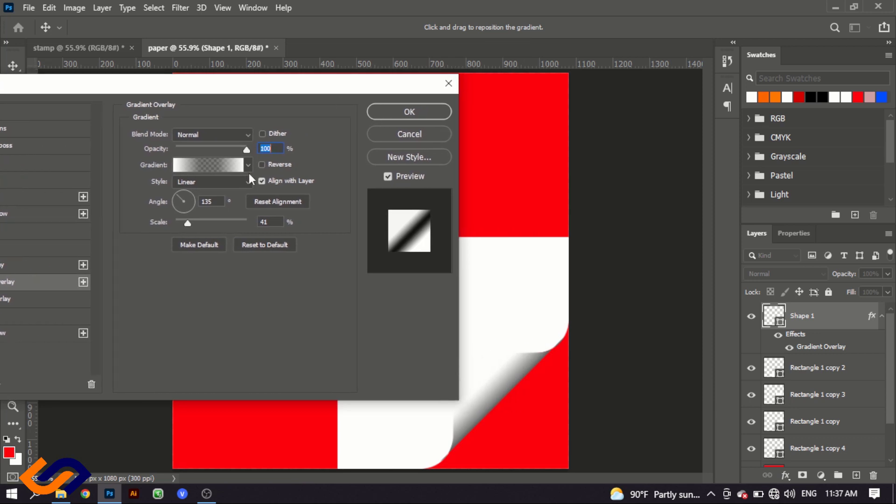
click(217, 161)
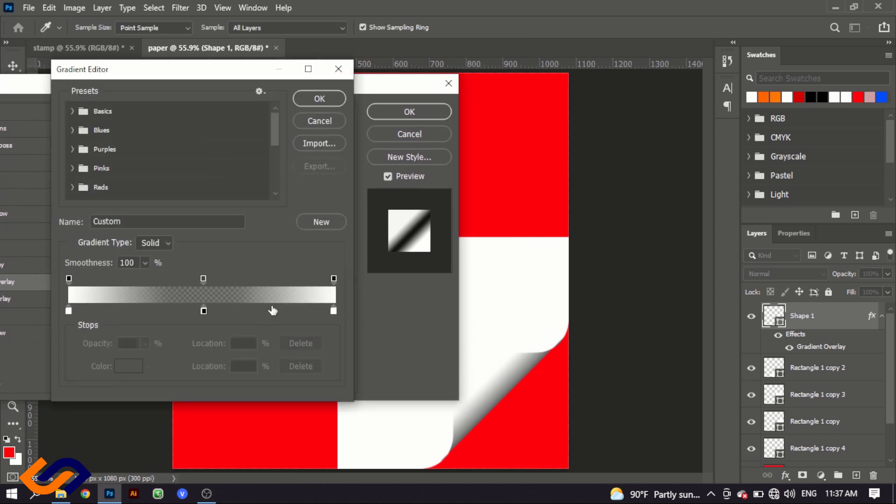
click(320, 100)
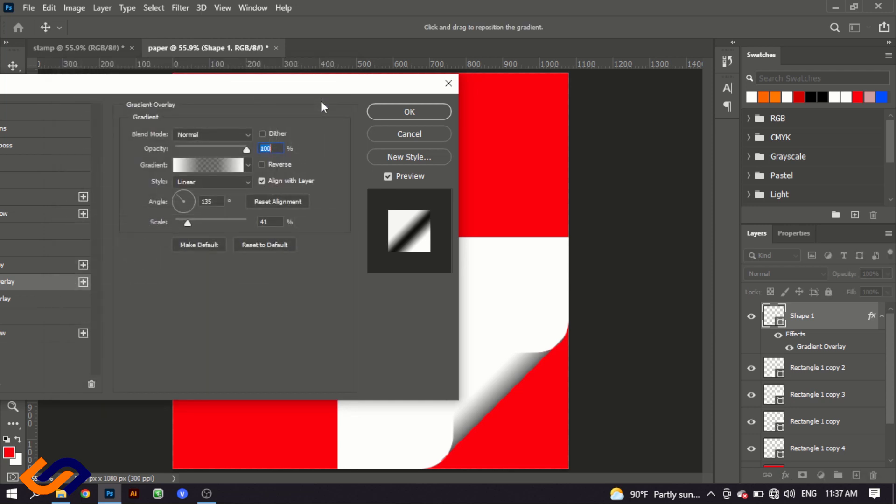
mouse_move(486, 392)
mouse_down()
mouse_move(468, 361)
mouse_move(492, 395)
mouse_up()
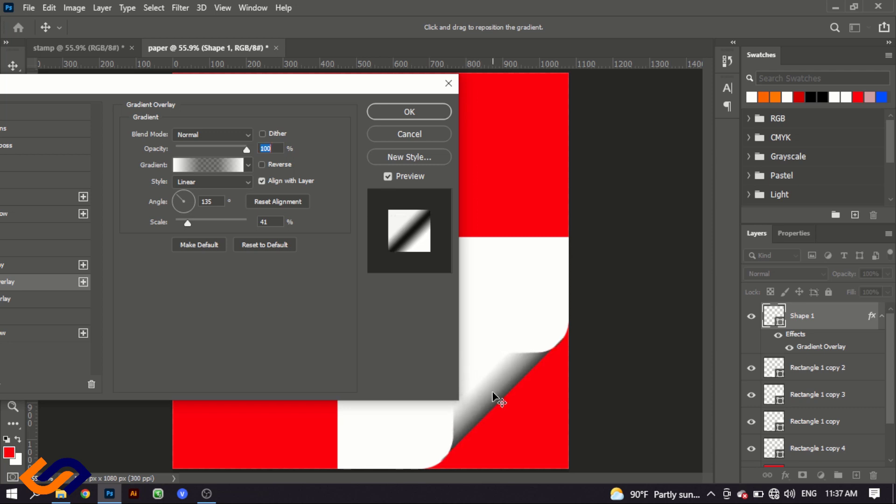
click(424, 113)
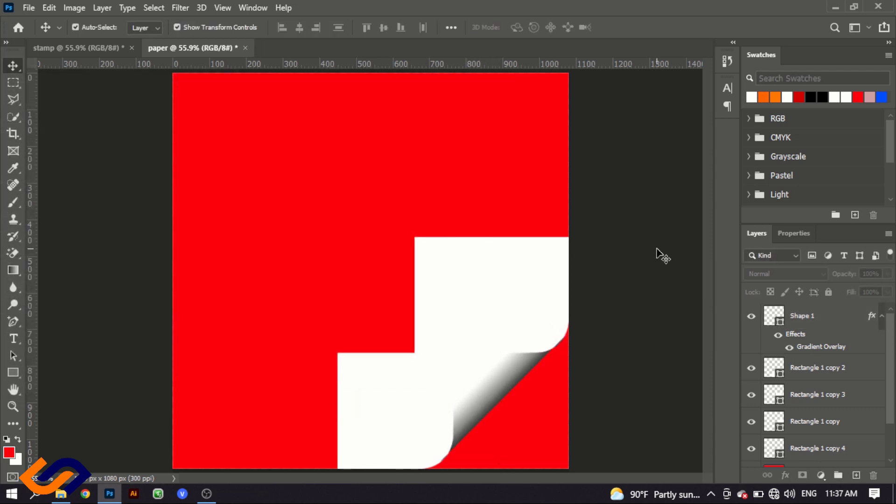
- Change the red background rectangle's fill to white
click(254, 88)
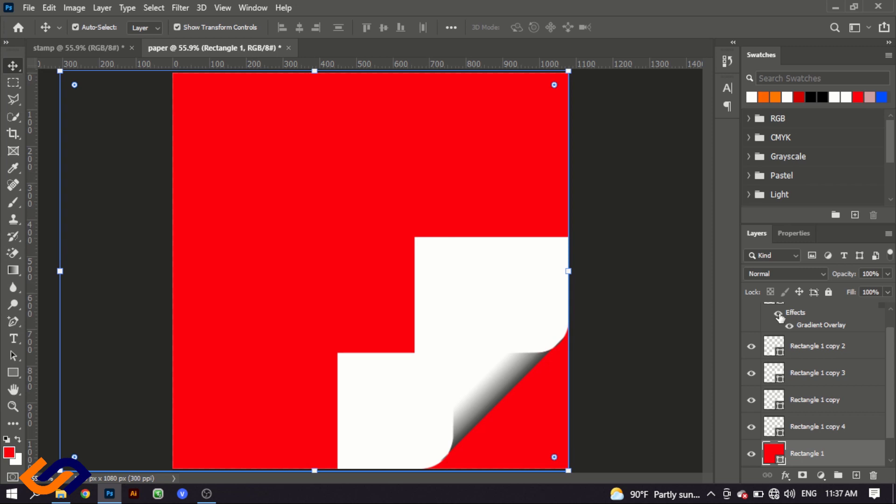
click(383, 227)
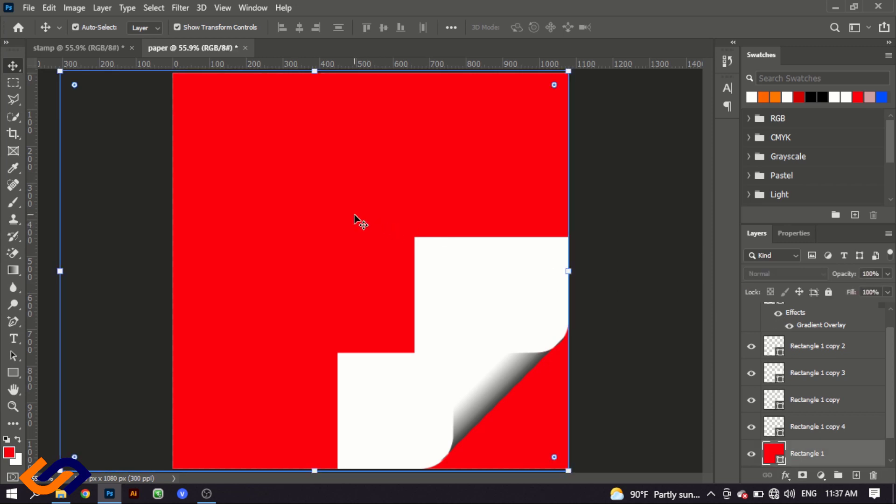
double_click(777, 455)
click(432, 239)
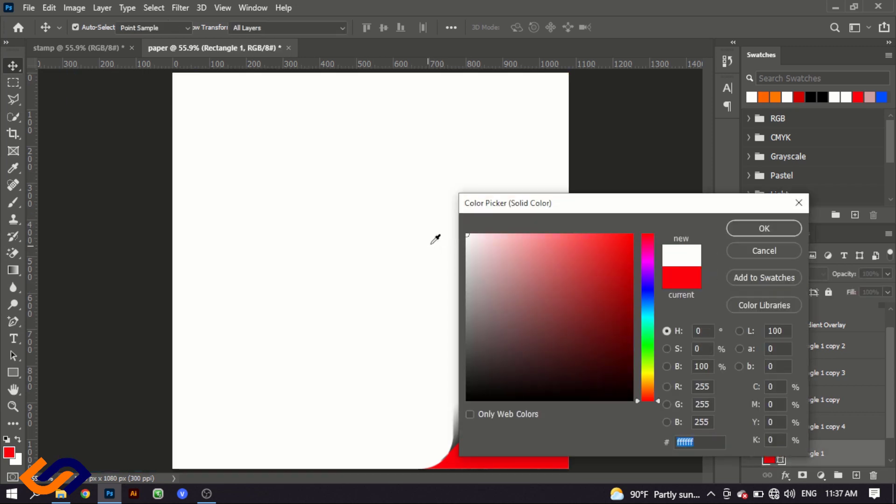
click(764, 231)
click(630, 350)
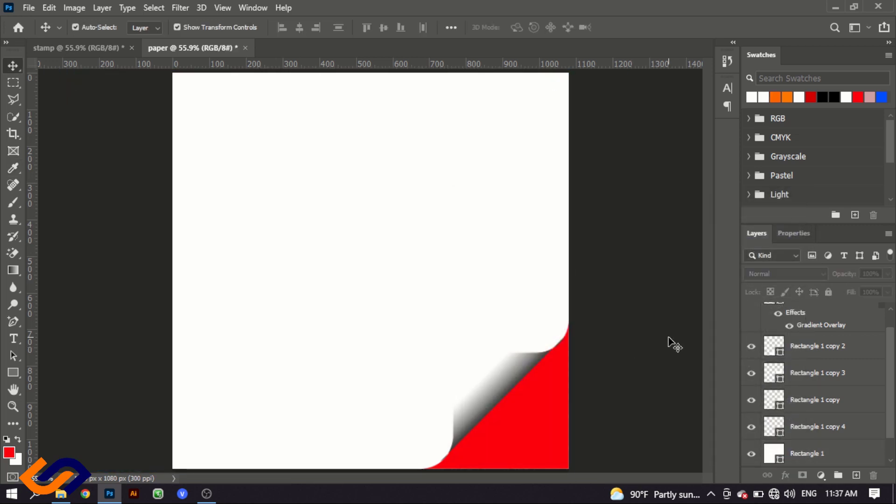
- Draw a tall narrow rectangle and move it beside the page curl
click(13, 372)
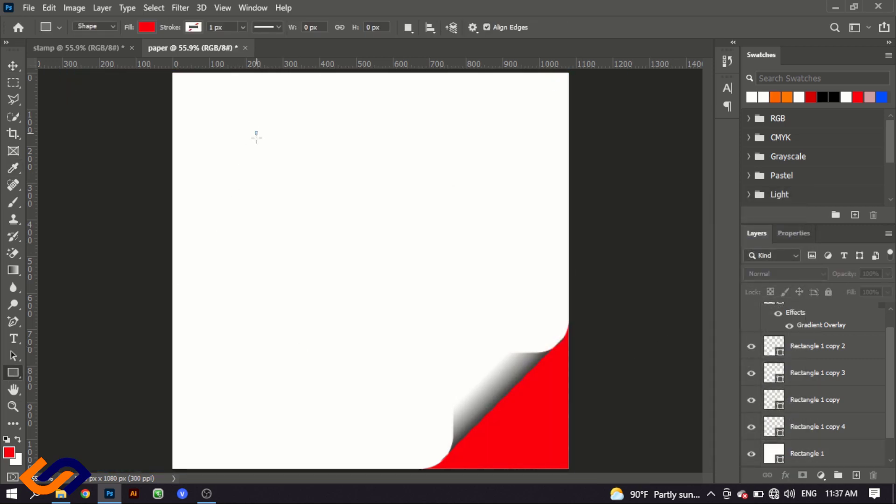
drag(256, 137, 271, 177)
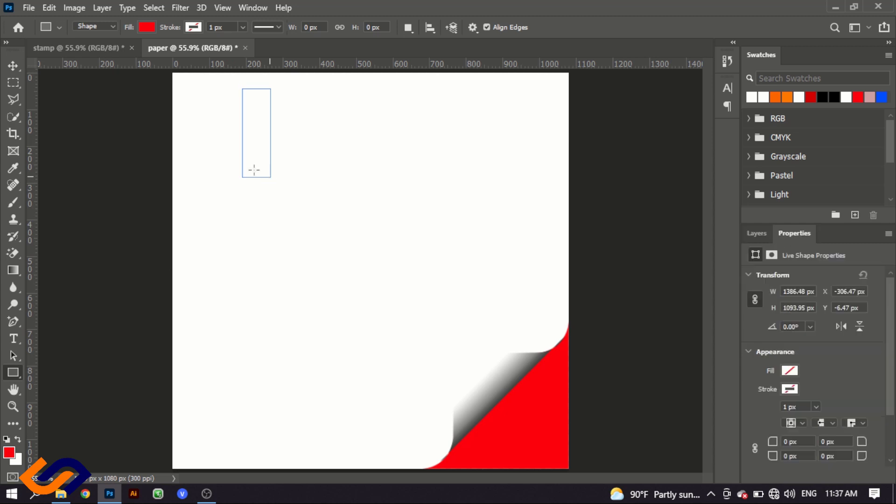
click(13, 66)
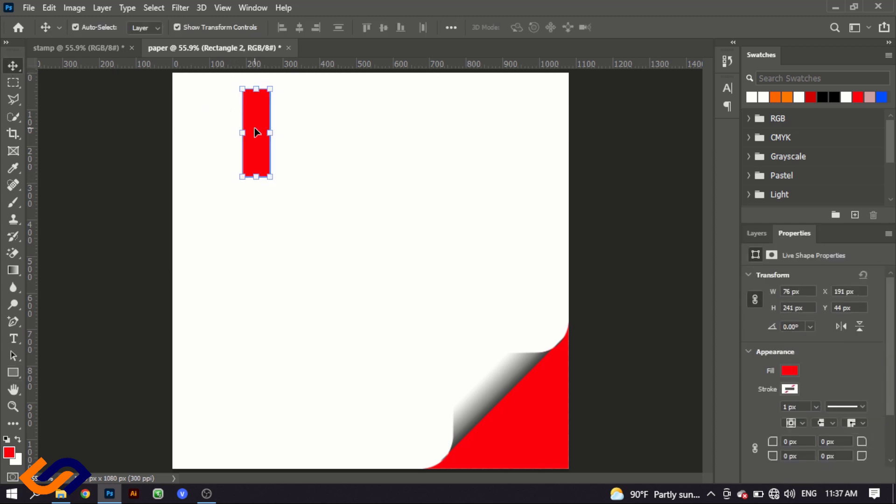
drag(256, 132, 458, 353)
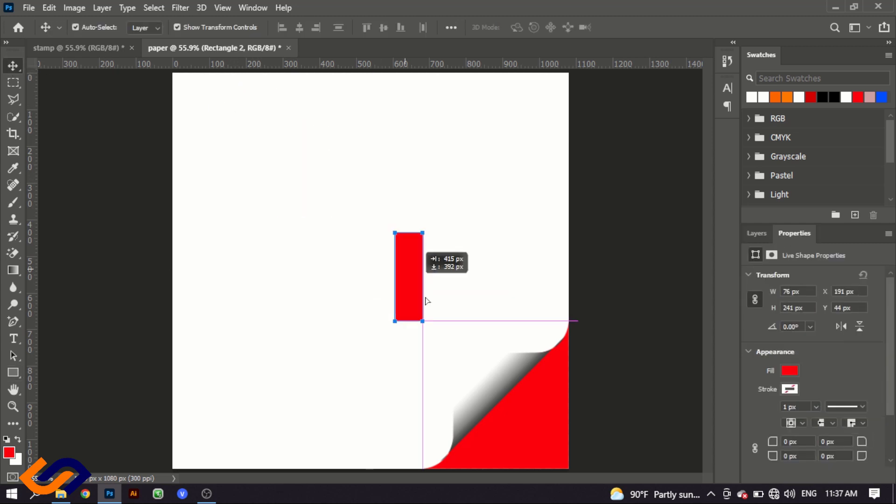
- Place the new rectangle's layer beneath the curl shape and fill it near-black
click(765, 232)
click(808, 323)
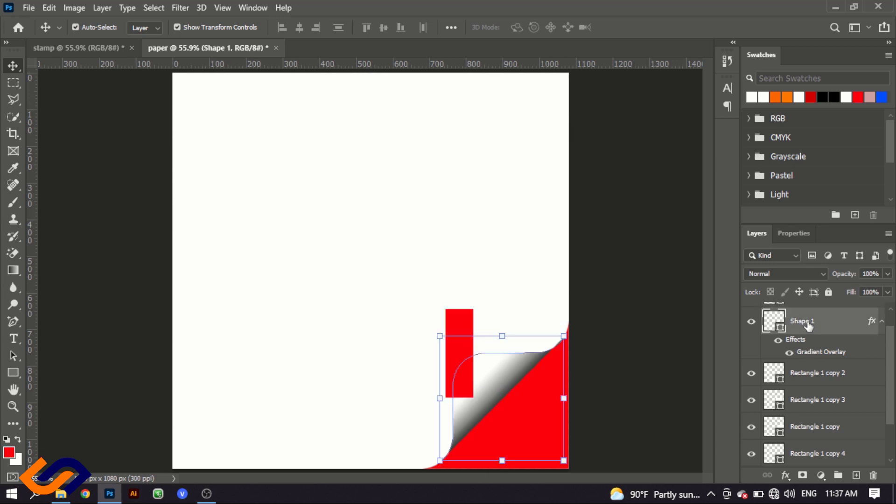
scroll(809, 331, up, 1)
click(822, 319)
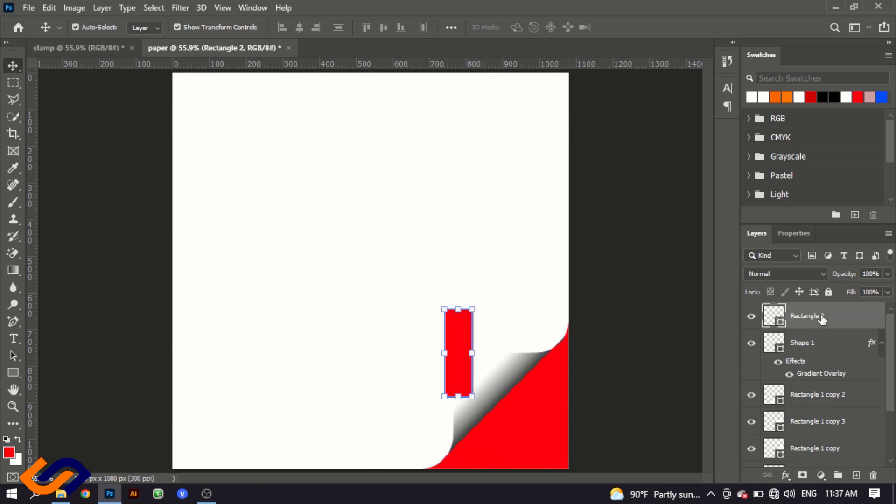
drag(822, 319, 793, 381)
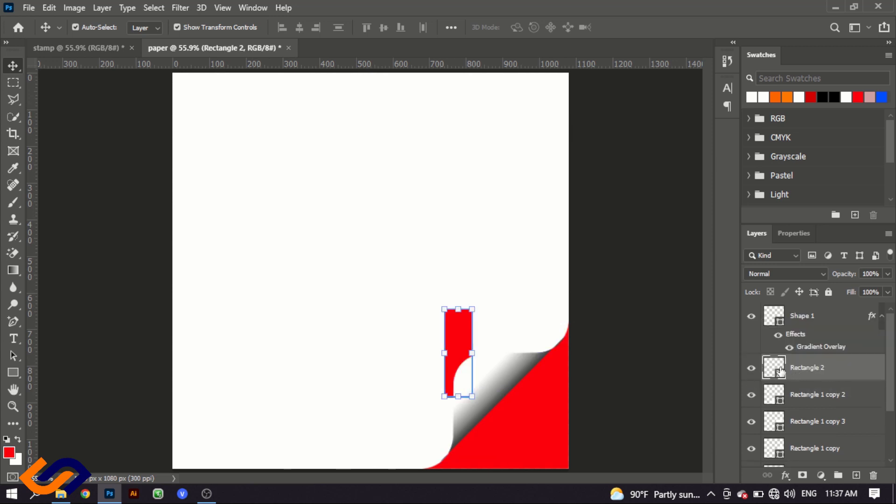
double_click(780, 371)
click(440, 417)
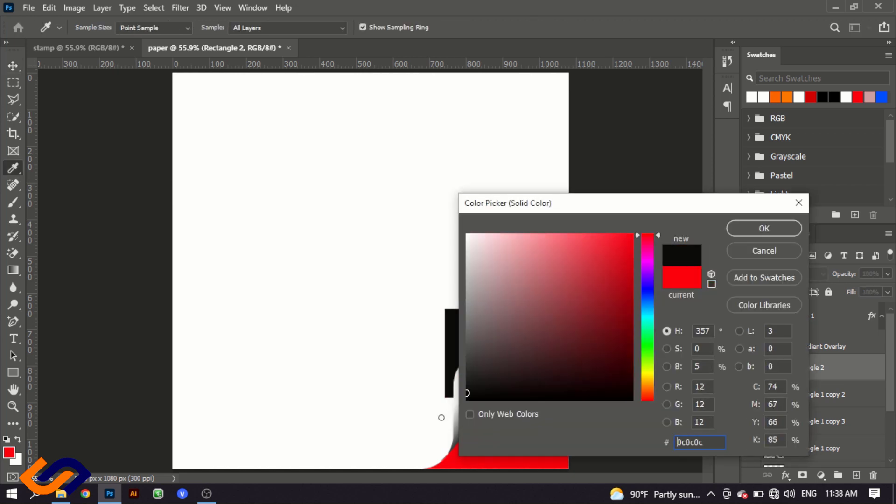
click(761, 230)
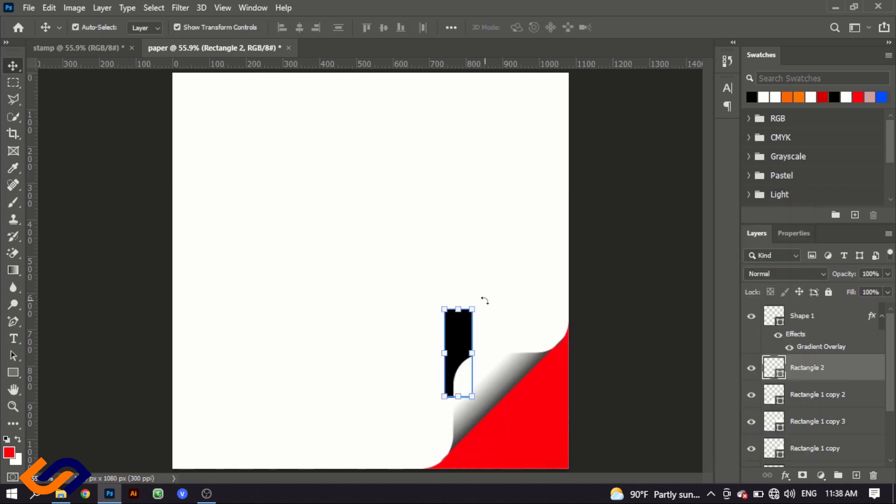
- Rotate the black rectangle about 47° under the fold and feather its mask to about 45 px
drag(488, 301, 527, 331)
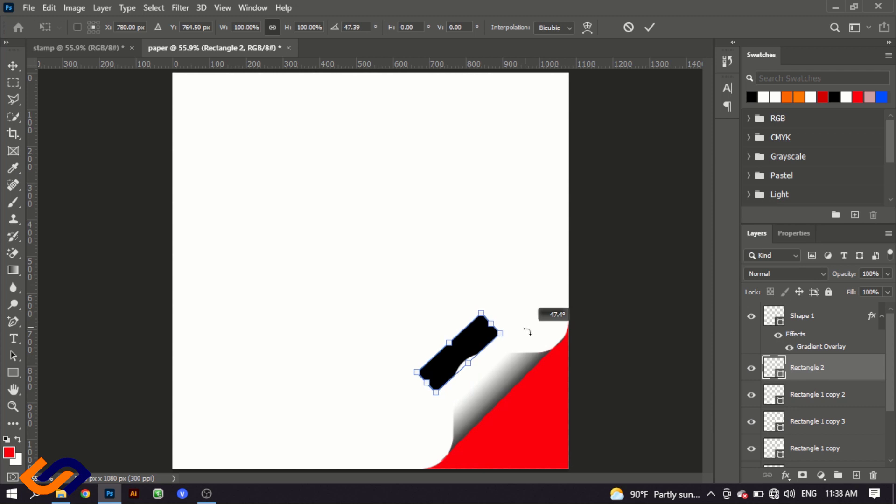
mouse_move(481, 348)
mouse_down()
mouse_move(486, 366)
mouse_move(495, 345)
mouse_up()
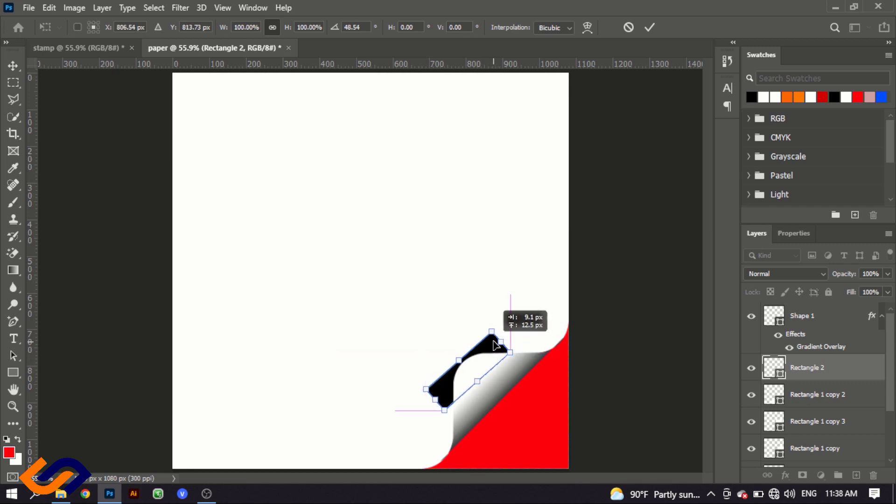
click(798, 234)
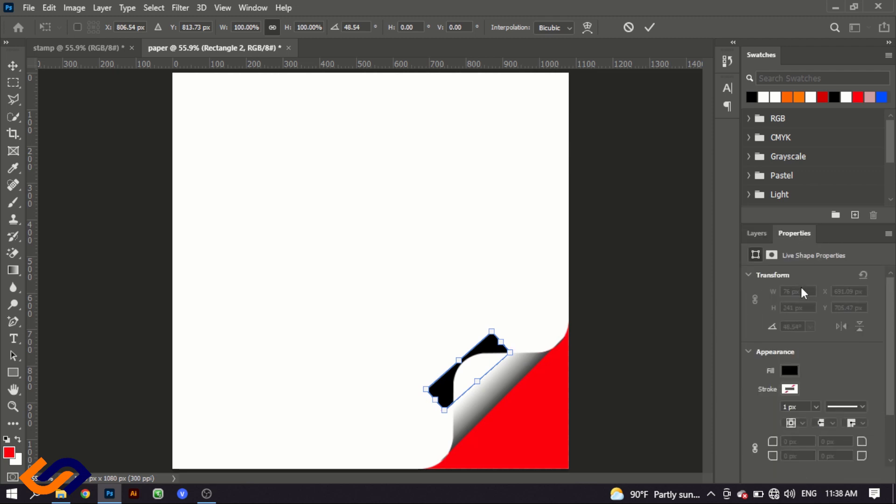
click(771, 255)
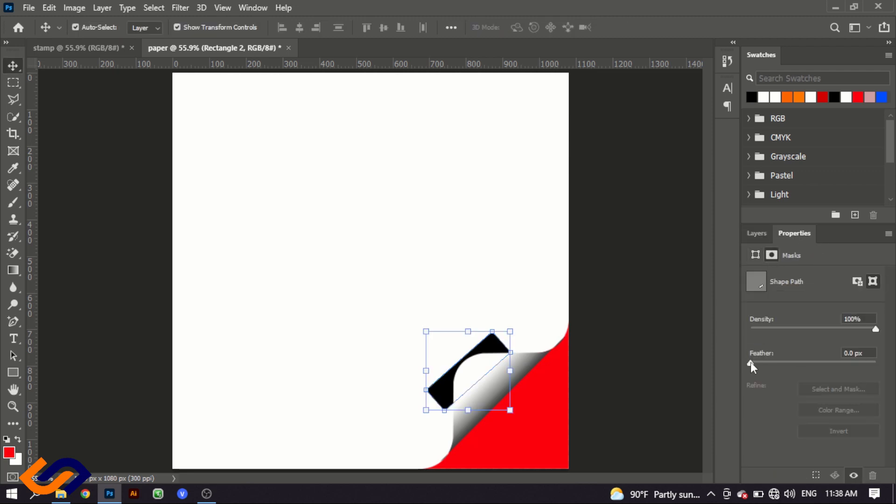
drag(750, 363, 817, 362)
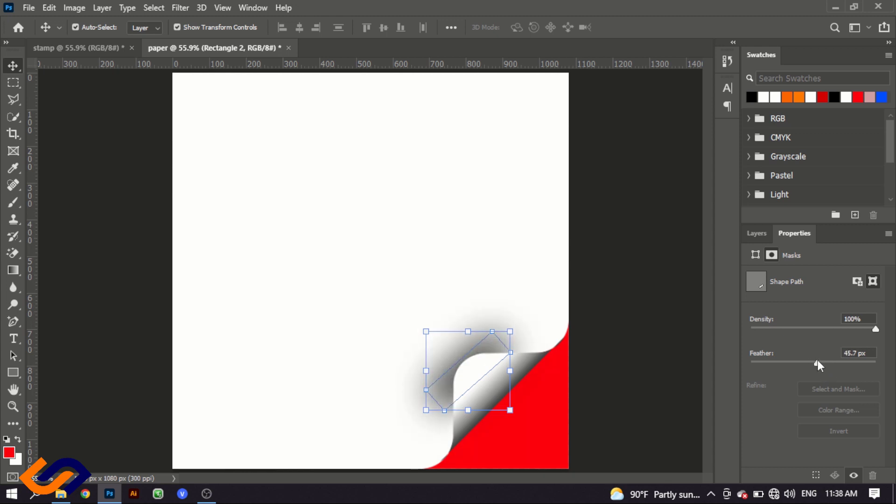
click(625, 289)
- Scale the shadow down and nudge it snugly under the curled corner
click(490, 349)
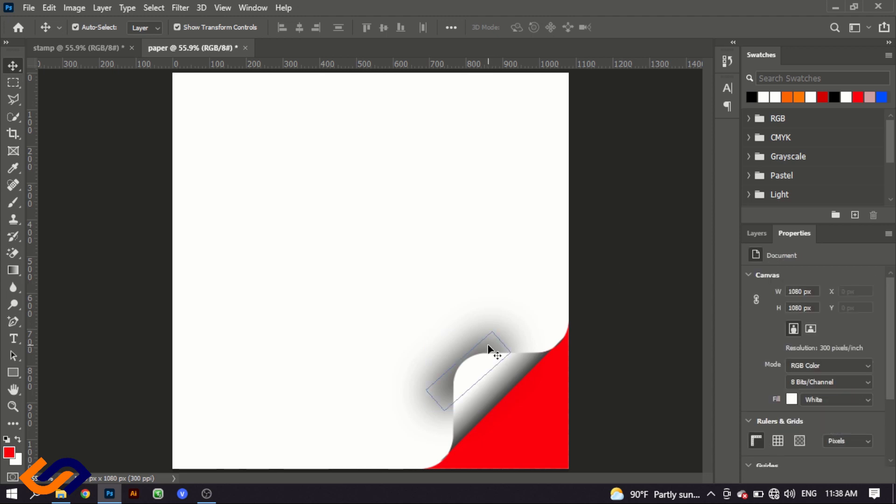
drag(488, 348, 493, 353)
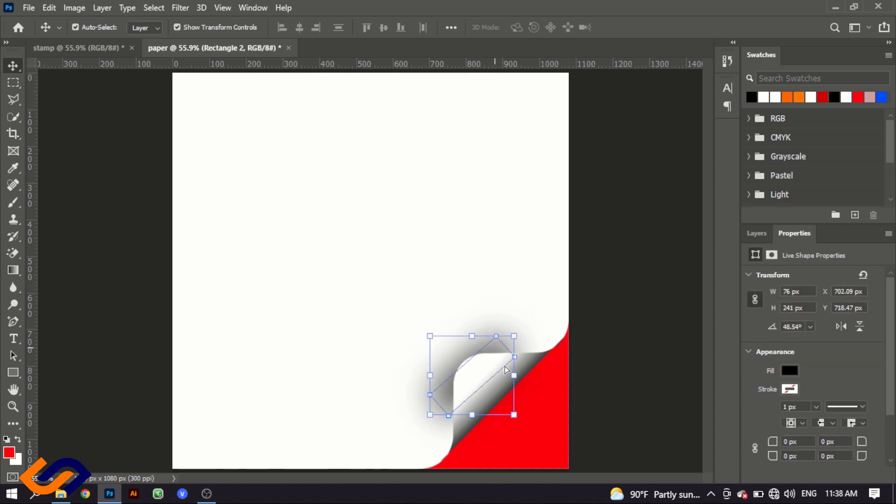
drag(514, 414, 493, 385)
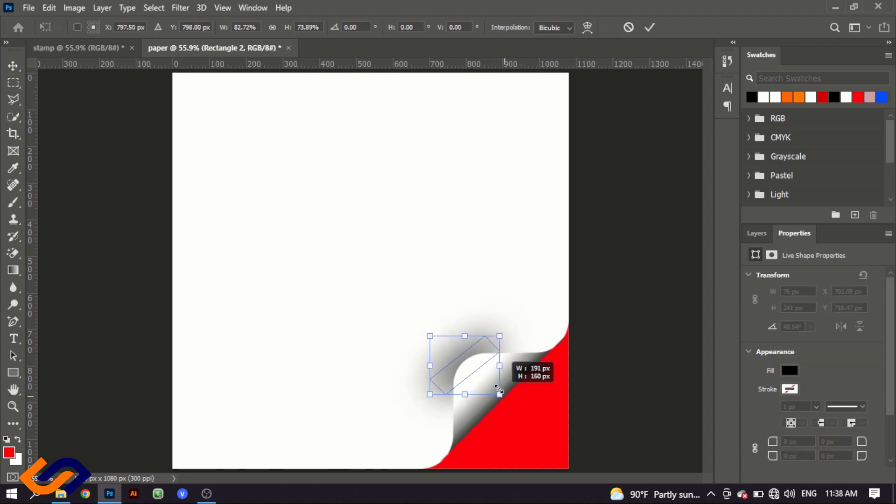
drag(467, 358, 478, 371)
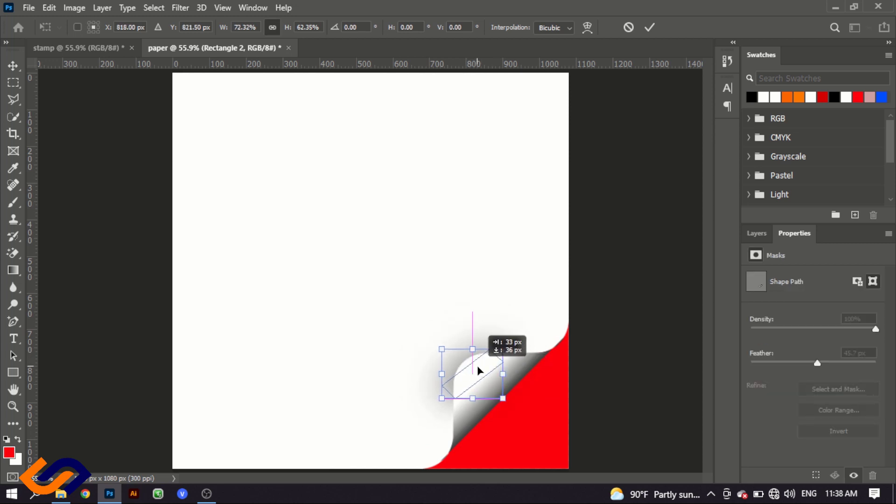
click(647, 28)
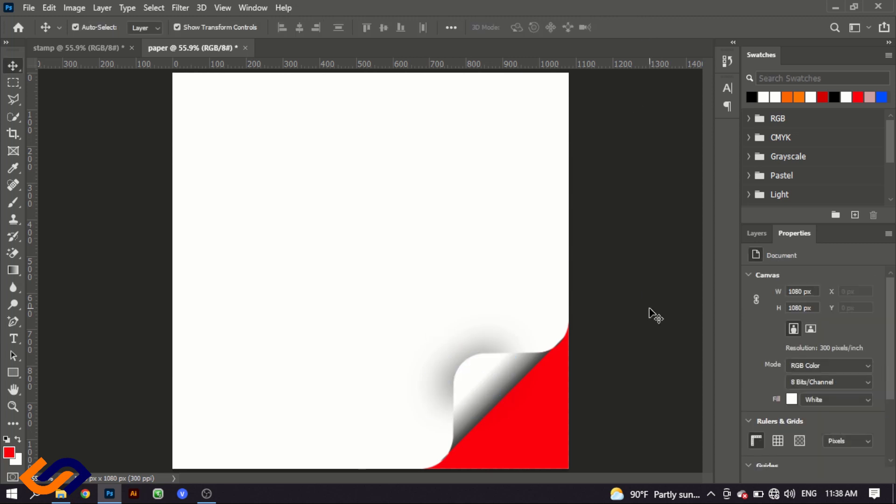